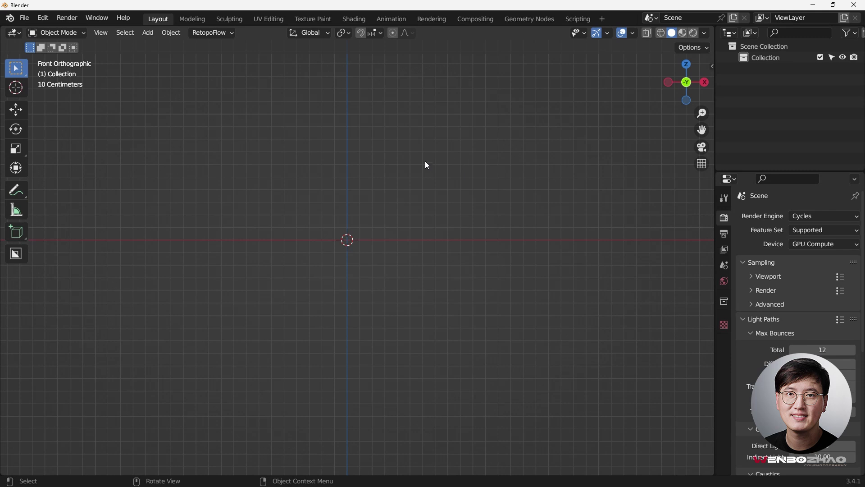
# Add a mesh circle with 24 vertices and a 1 m radius at the origin
pyautogui.hotkey('shift', 'a')
pyautogui.moveTo(410, 162)
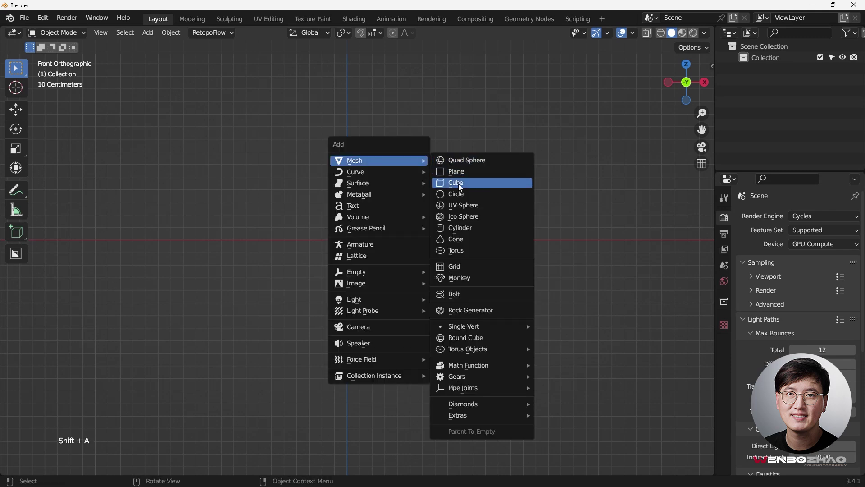
pyautogui.click(460, 196)
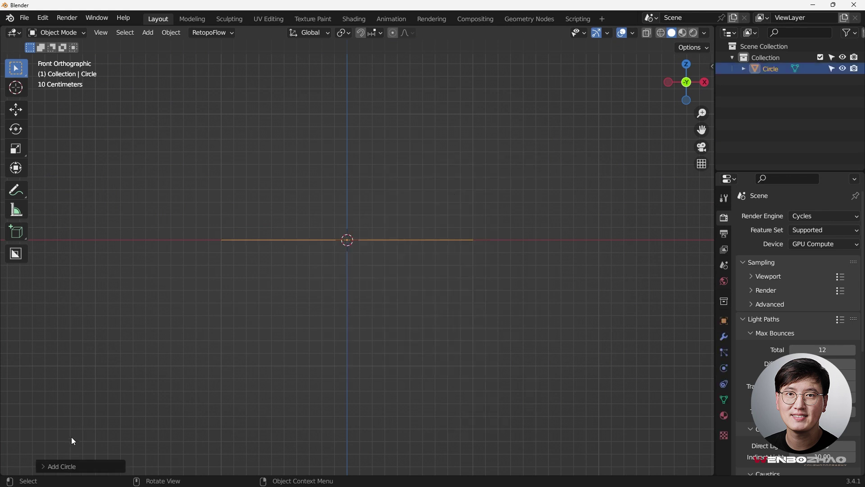
pyautogui.click(70, 466)
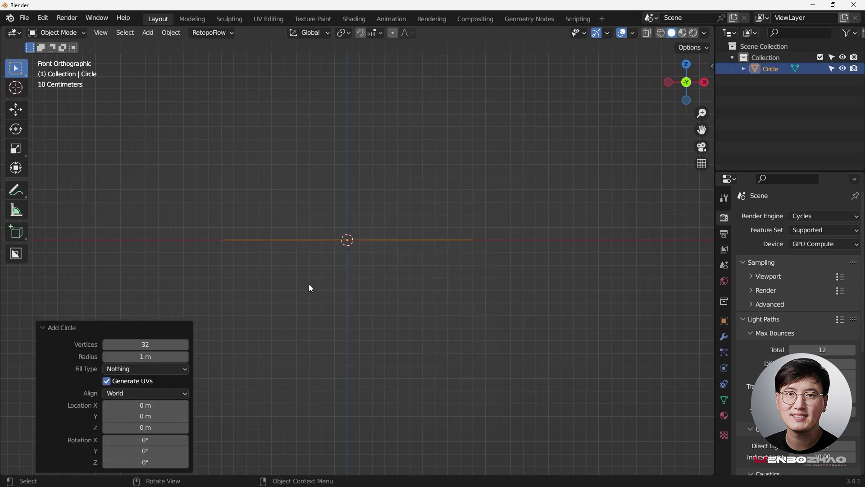
pyautogui.press('KP_7')
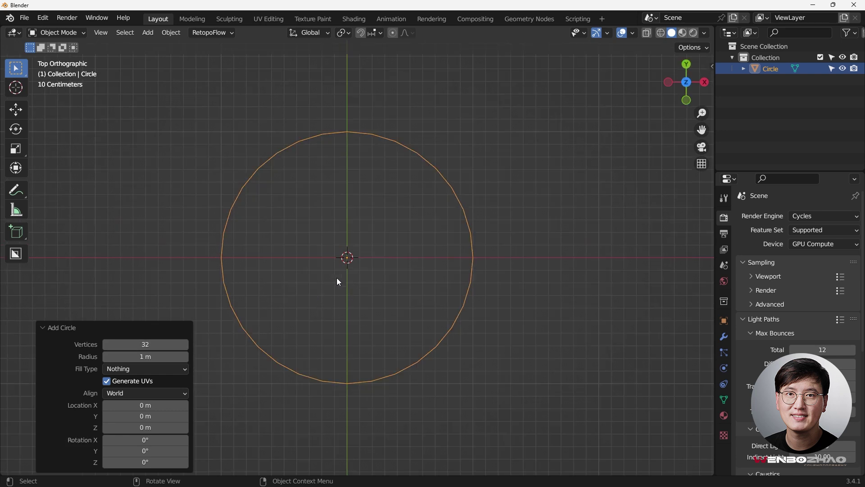
pyautogui.click(151, 345)
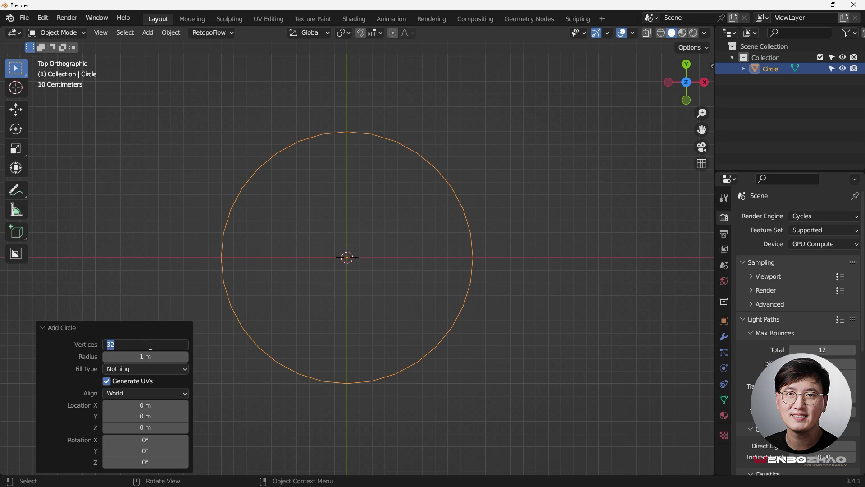
pyautogui.write('24')
pyautogui.press('Return')
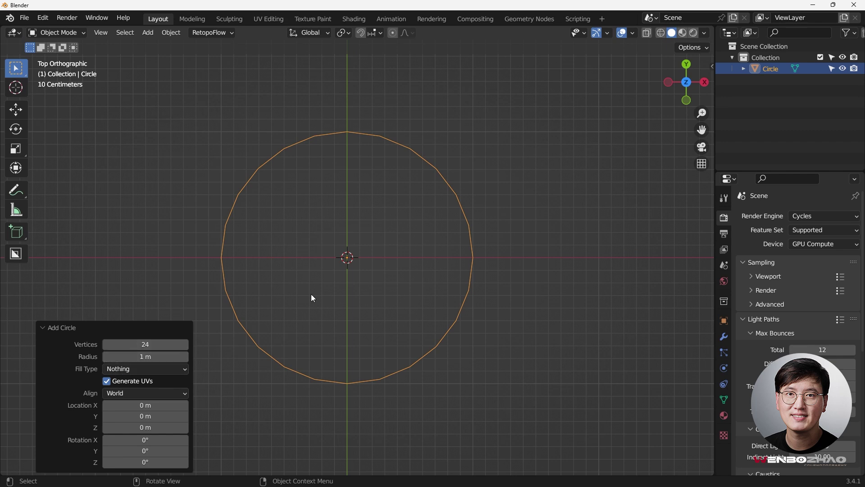
# Extrude all the circle's vertices outward, scaling them to about 1.25 to form a flat ring
pyautogui.press('Tab')
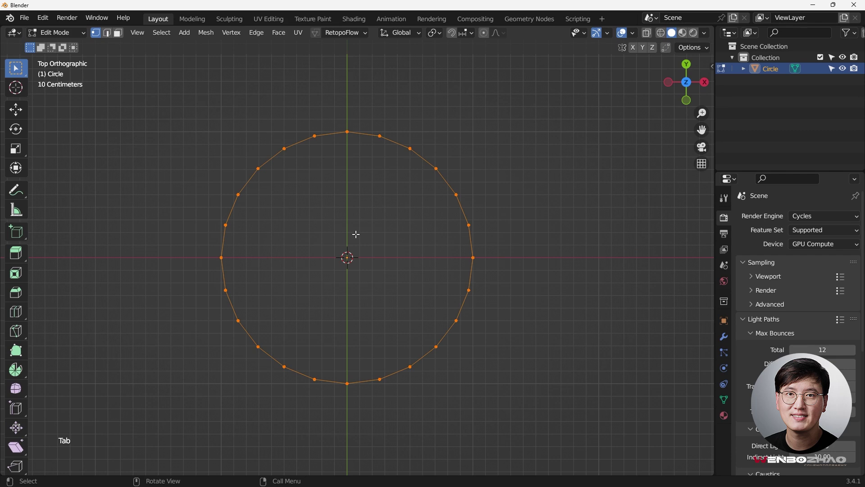
pyautogui.press('Tab')
pyautogui.keyDown('shift'); pyautogui.moveTo(390, 195); pyautogui.dragTo(435, 194, button='middle'); pyautogui.keyUp('shift')
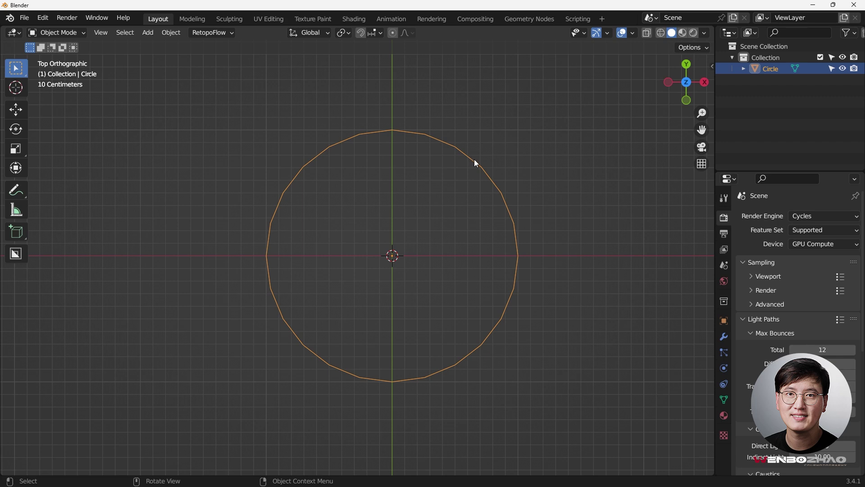
pyautogui.press('Tab')
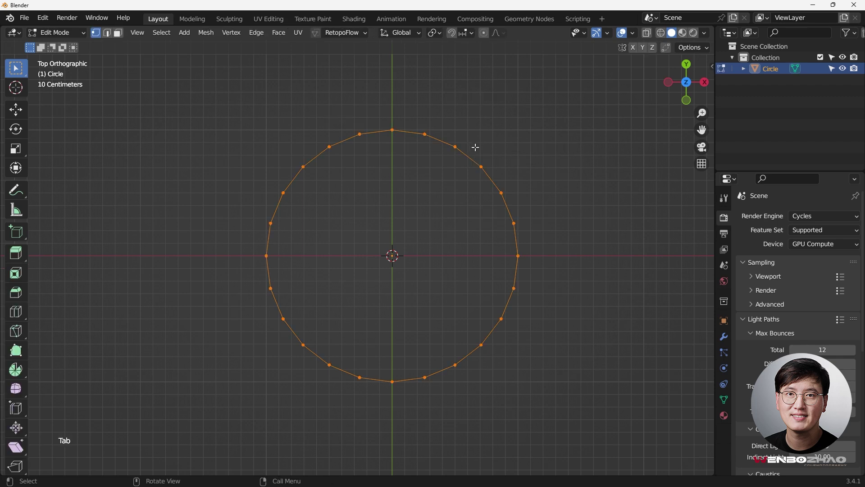
pyautogui.press('a')
pyautogui.press('e')
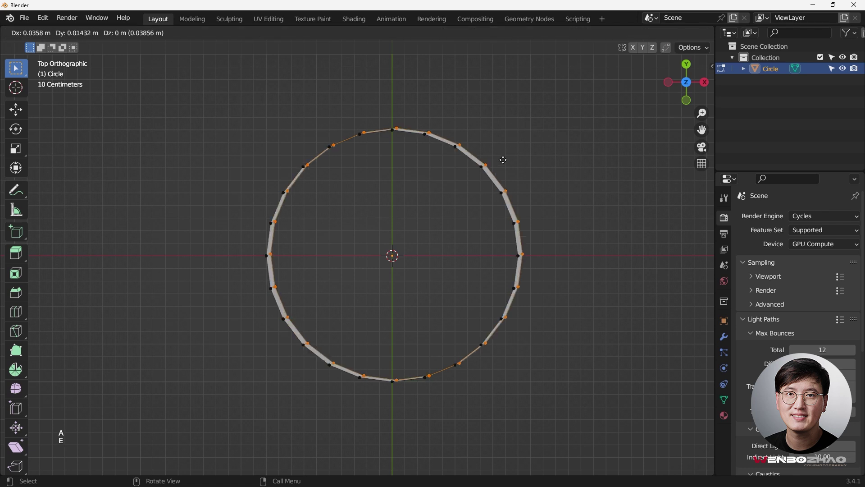
pyautogui.press('s')
pyautogui.click(531, 150)
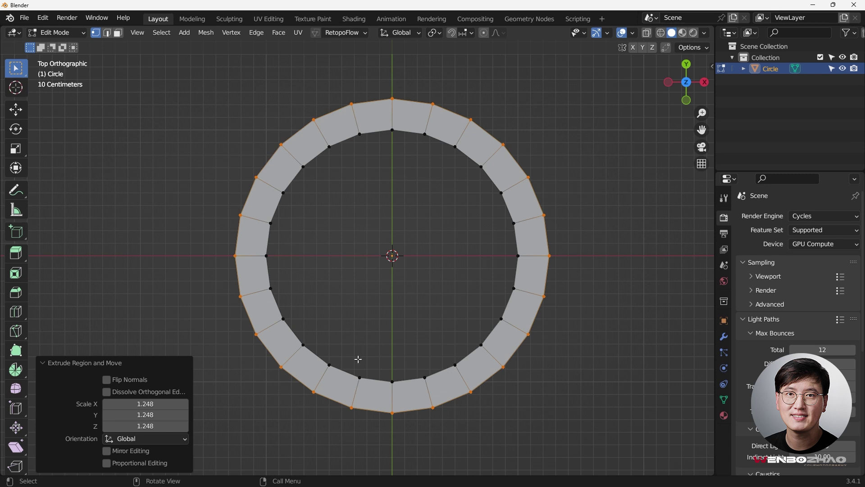
pyautogui.click(367, 225)
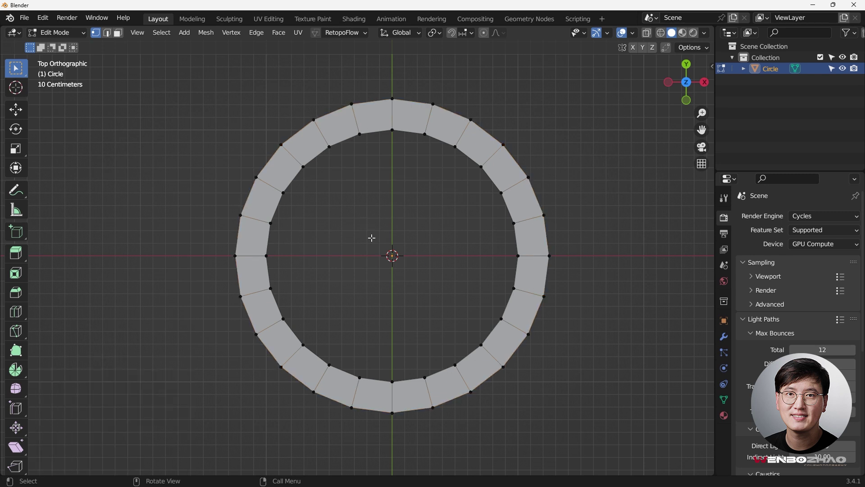
pyautogui.press('Tab')
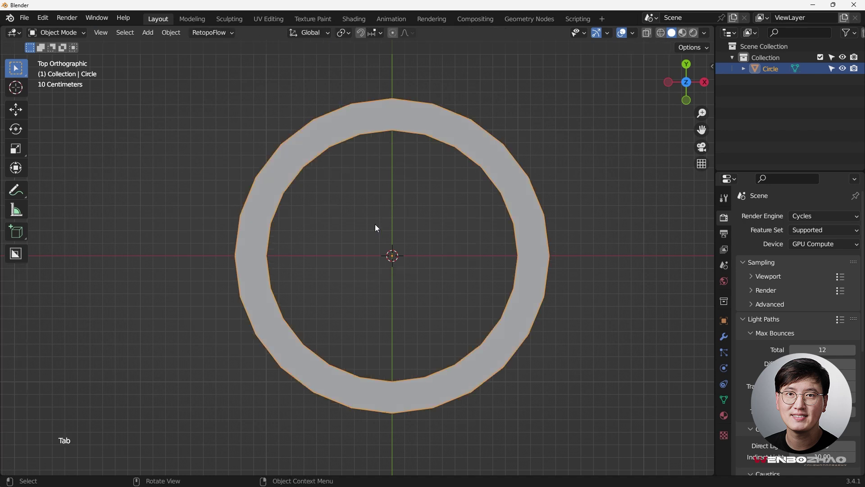
# Add a second mesh circle at the origin with 12 vertices, aligned to the view
pyautogui.hotkey('shift', 'a')
pyautogui.moveTo(379, 224)
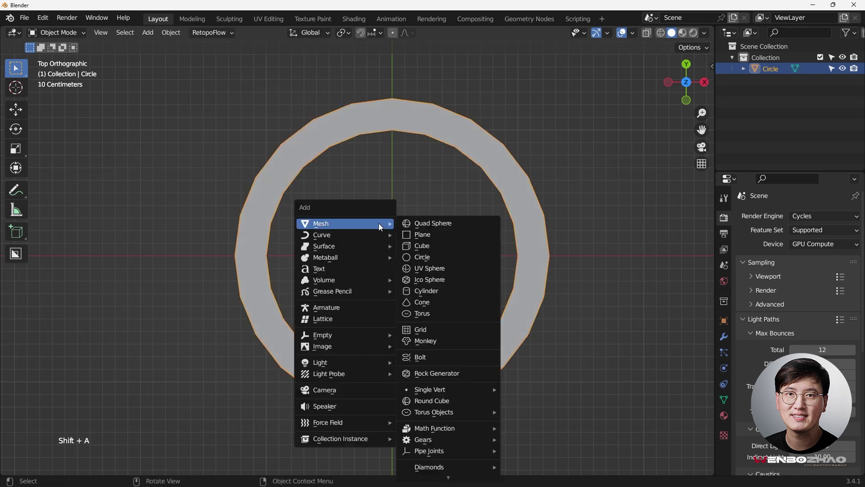
pyautogui.click(426, 259)
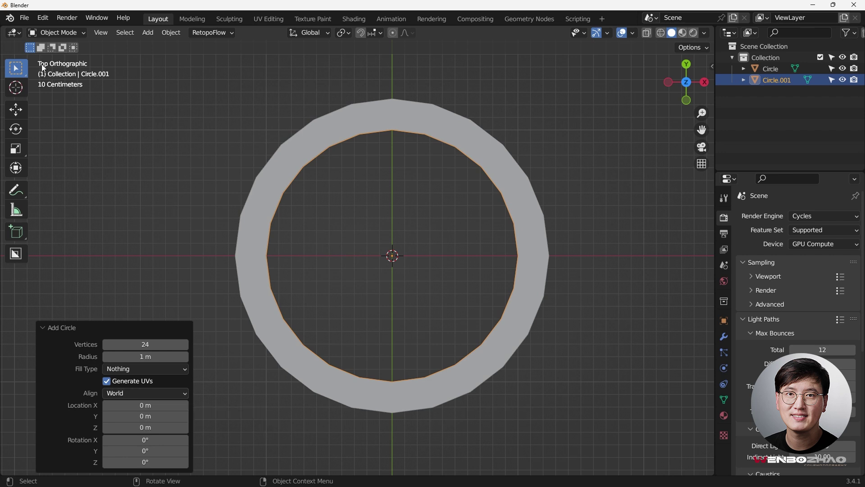
pyautogui.click(155, 392)
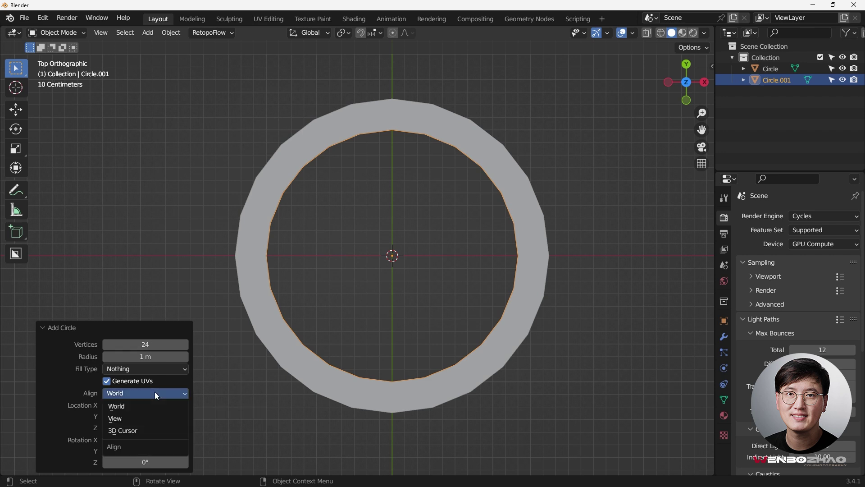
pyautogui.click(143, 413)
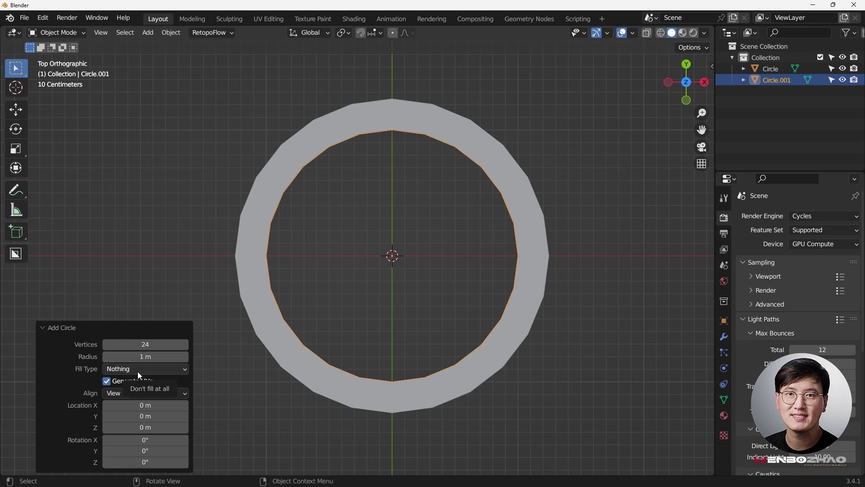
pyautogui.click(149, 345)
pyautogui.write('12')
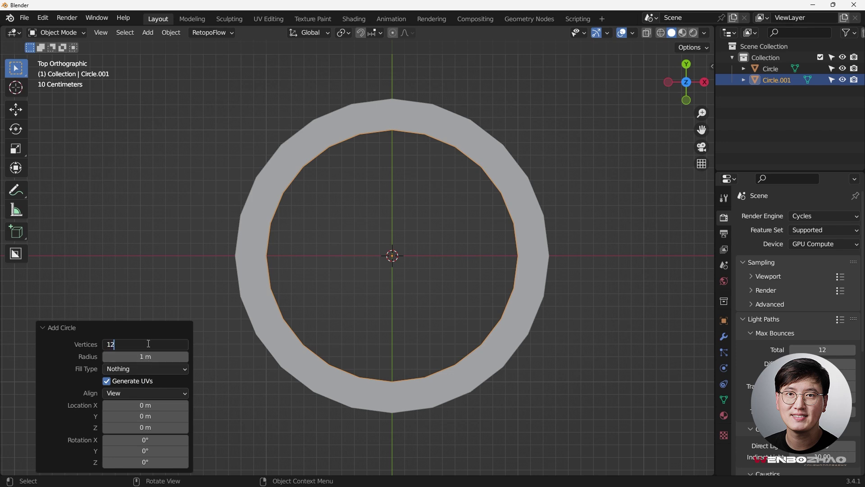
pyautogui.press('Return')
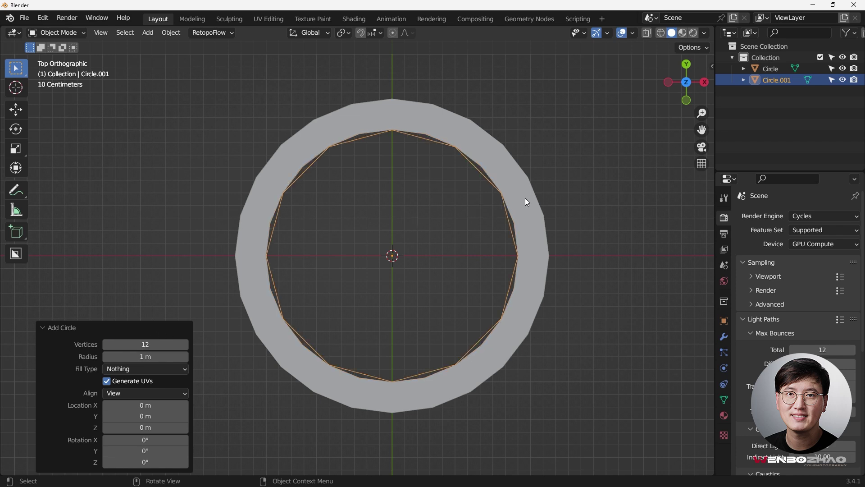
# Scale the 12-vertex circle down to about 0.35 so it forms a small hub inside the ring
pyautogui.press('s')
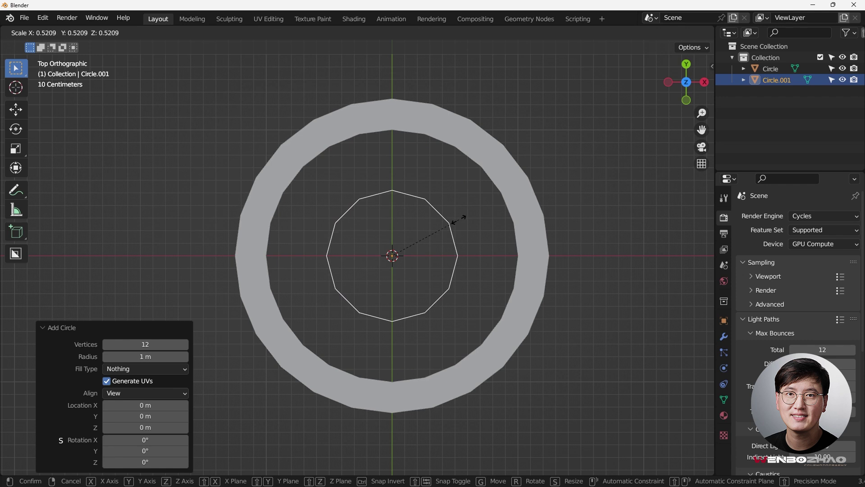
pyautogui.click(436, 230)
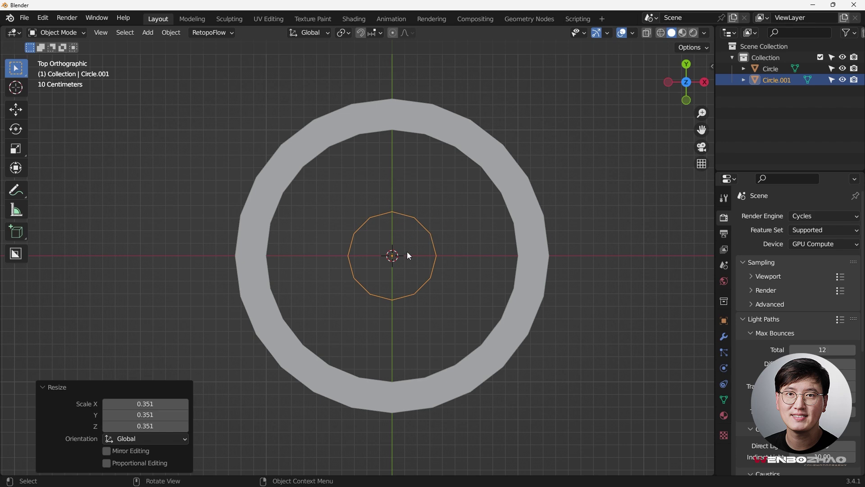
pyautogui.press('Tab')
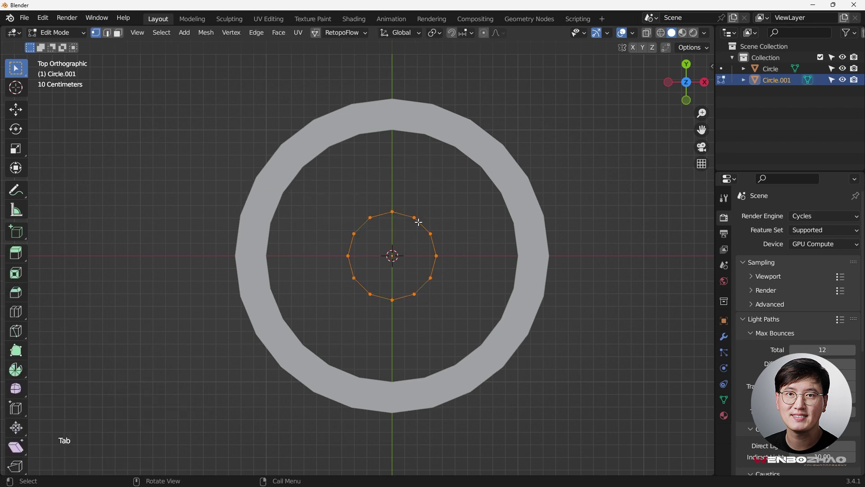
pyautogui.press('Tab')
# Join the small inner circle and the outer ring into one object, keeping the ring as the active object
pyautogui.click(409, 166)
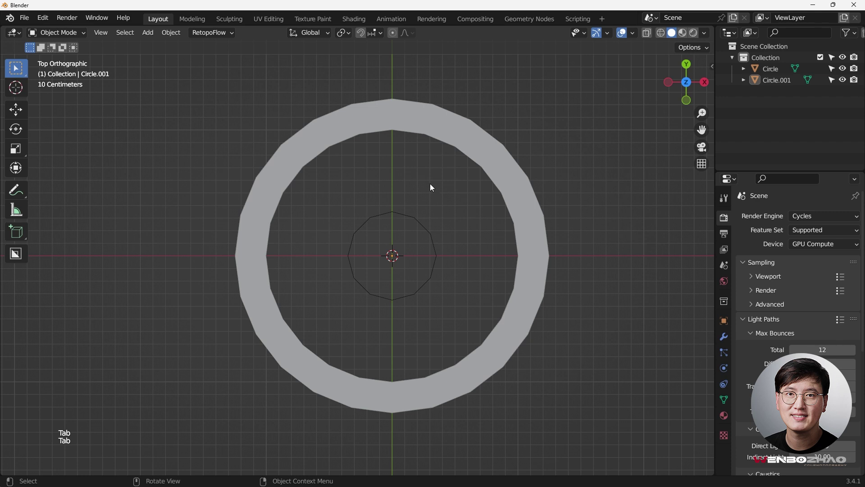
pyautogui.click(501, 164)
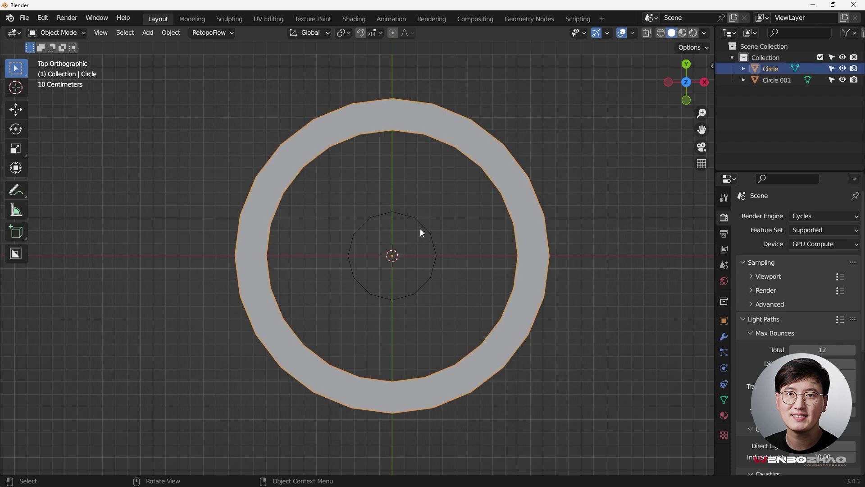
pyautogui.keyDown('shift'); pyautogui.click(420, 228); pyautogui.keyUp('shift')
pyautogui.click(496, 153)
pyautogui.keyDown('shift'); pyautogui.click(407, 212); pyautogui.keyUp('shift')
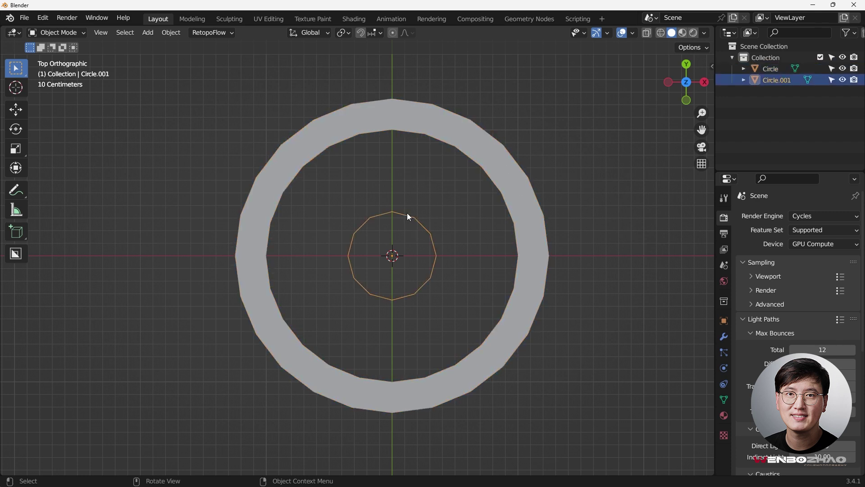
pyautogui.moveTo(405, 213); pyautogui.dragTo(342, 166, button='middle')
pyautogui.press('KP_3')
pyautogui.moveTo(390, 259); pyautogui.dragTo(399, 285, button='middle')
pyautogui.press('KP_7')
pyautogui.click(768, 69)
pyautogui.keyDown('shift'); pyautogui.click(769, 79); pyautogui.keyUp('shift')
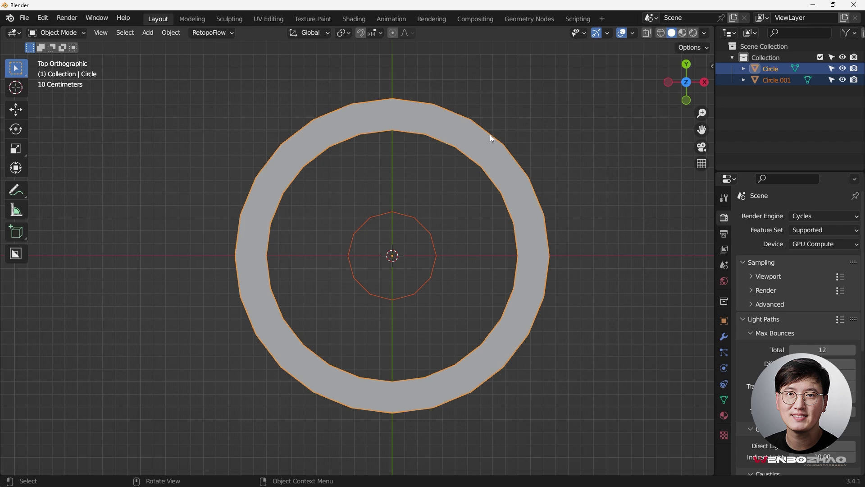
pyautogui.hotkey('ctrl', 'j')
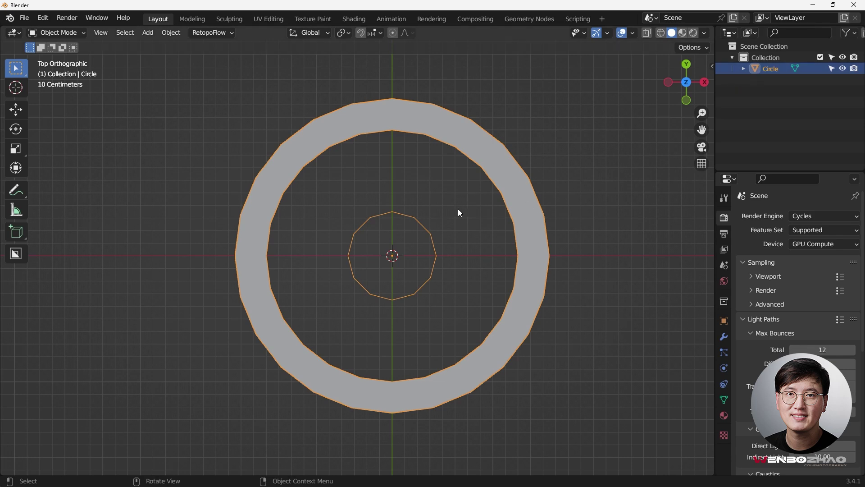
# Fill two adjacent faces between the hub circle and the ring's inner edge to make the upper spoke
pyautogui.press('Tab')
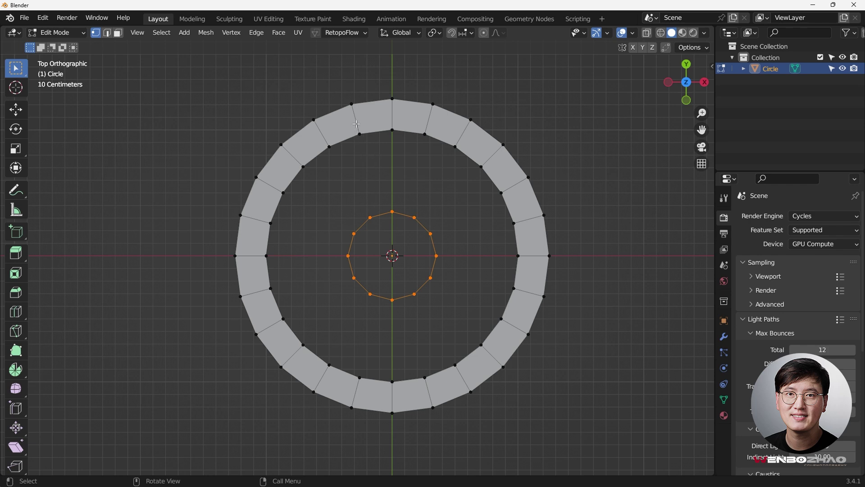
pyautogui.moveTo(356, 125); pyautogui.dragTo(429, 226)
pyautogui.moveTo(351, 122); pyautogui.dragTo(399, 219)
pyautogui.moveTo(359, 125); pyautogui.dragTo(397, 225)
pyautogui.press('f')
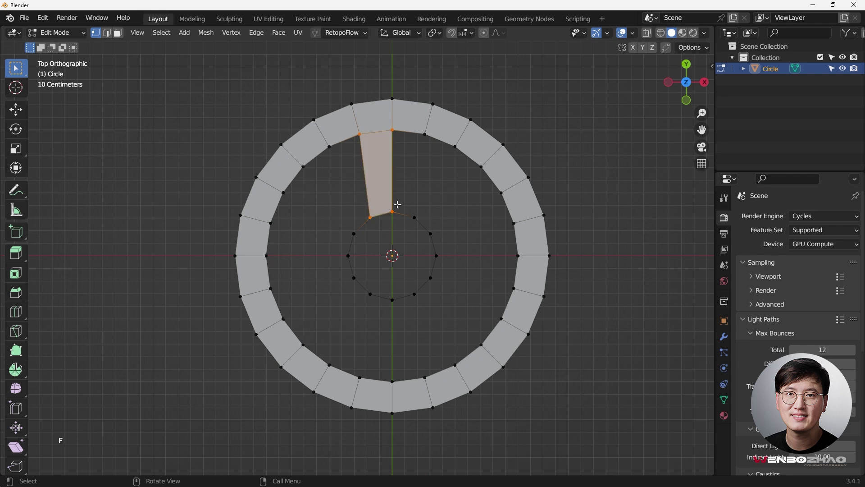
pyautogui.press('f')
pyautogui.press('f')
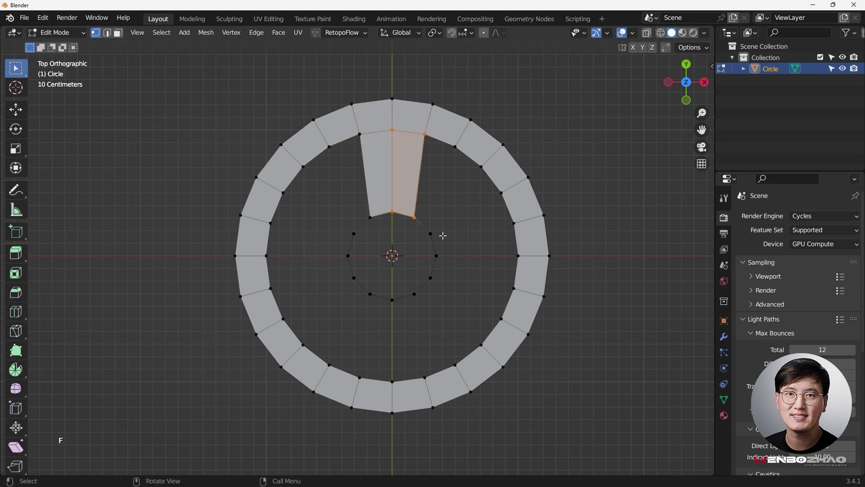
# Fill two adjacent faces between the hub circle and the ring's inner edge to make the lower-right spoke
pyautogui.moveTo(425, 256); pyautogui.dragTo(449, 287)
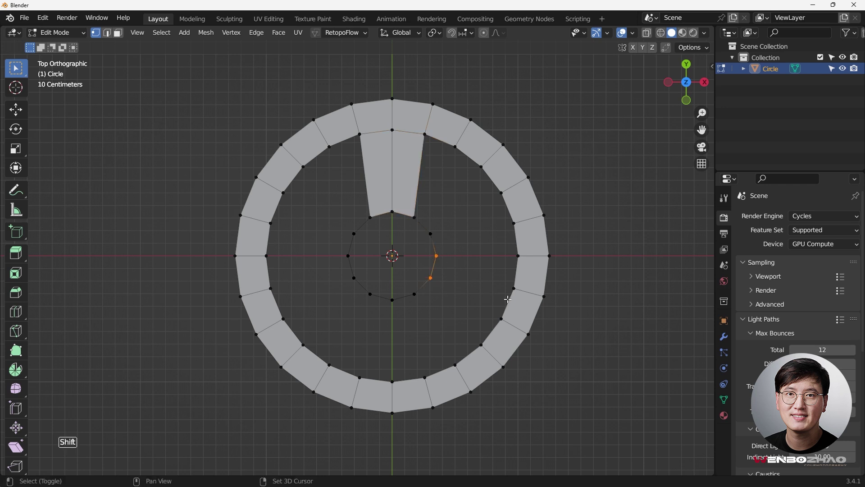
pyautogui.keyDown('shift'); pyautogui.moveTo(515, 274); pyautogui.dragTo(496, 325); pyautogui.keyUp('shift')
pyautogui.press('f')
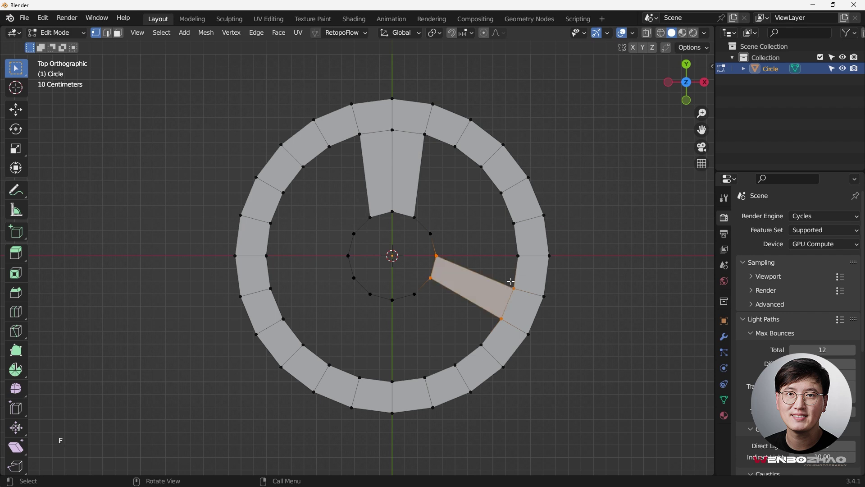
pyautogui.moveTo(408, 275); pyautogui.dragTo(501, 344)
pyautogui.press('f')
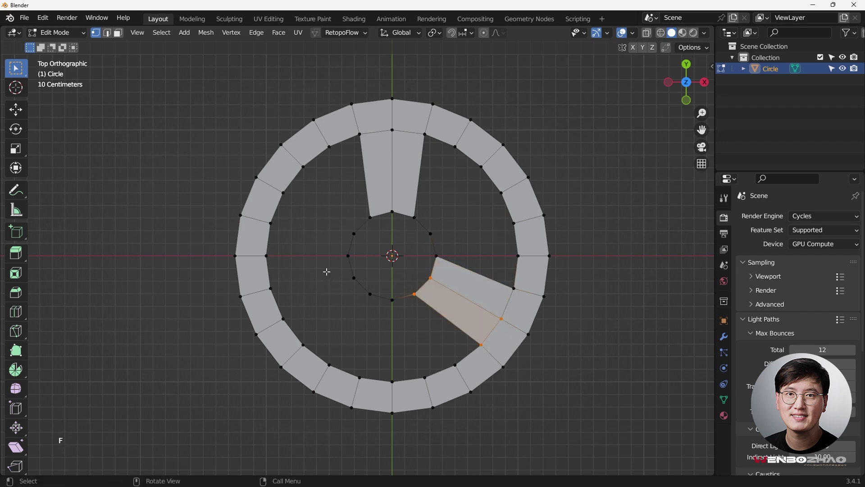
# Fill a face between the hub circle's left vertices and the ring's inner edge to start the lower-left spoke
pyautogui.moveTo(340, 250); pyautogui.dragTo(363, 291)
pyautogui.keyDown('shift'); pyautogui.moveTo(270, 287); pyautogui.dragTo(292, 323); pyautogui.keyUp('shift')
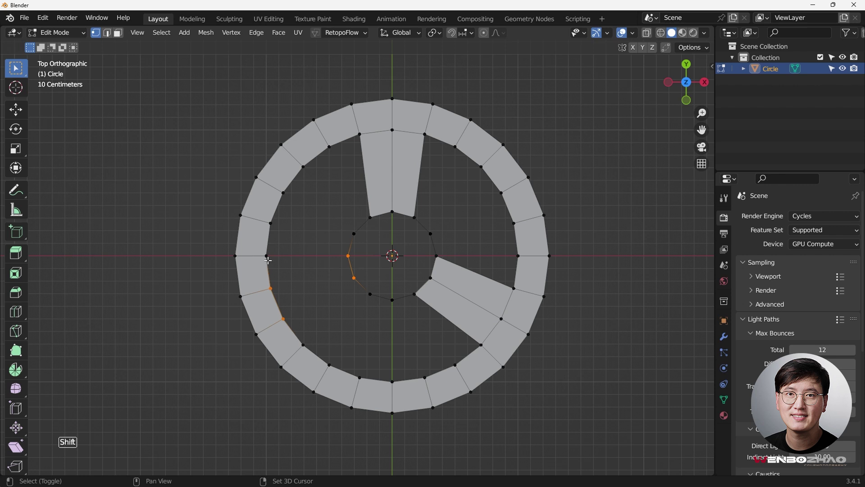
pyautogui.press('f')
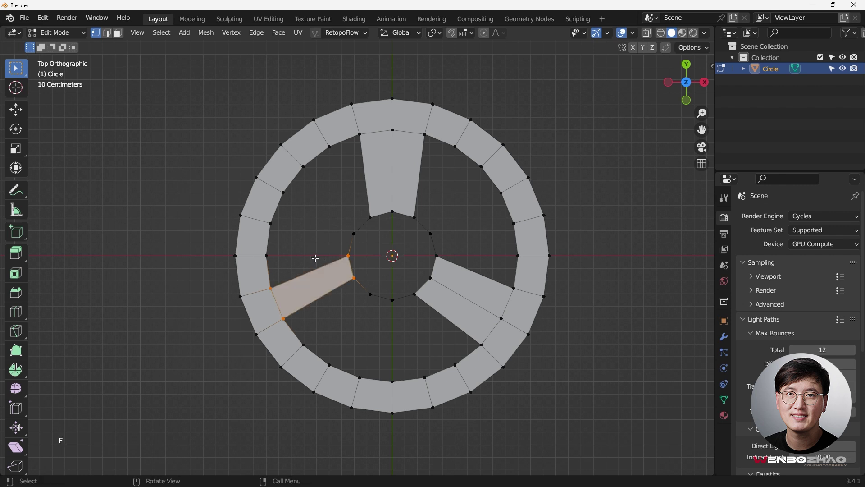
pyautogui.moveTo(257, 251); pyautogui.dragTo(356, 286)
pyautogui.moveTo(346, 227); pyautogui.dragTo(355, 262)
pyautogui.keyDown('shift'); pyautogui.moveTo(259, 254); pyautogui.dragTo(290, 287); pyautogui.keyUp('shift')
pyautogui.press('f')
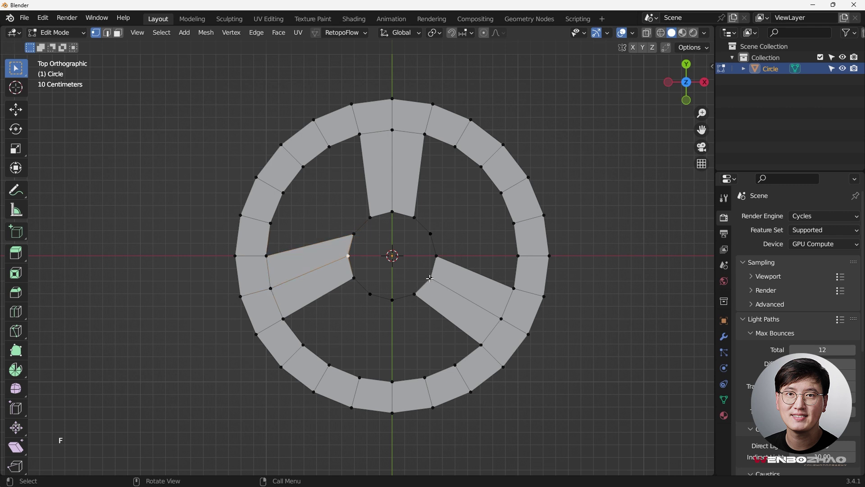
pyautogui.hotkey('ctrl', 'z')
pyautogui.hotkey('ctrl', 'z')
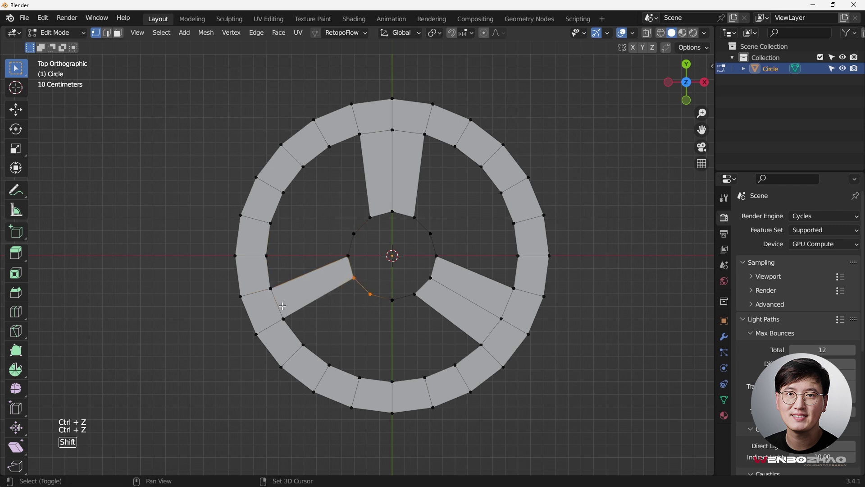
# Fill the adjacent face below the first one between hub and ring to complete the lower-left spoke
pyautogui.keyDown('shift'); pyautogui.click(282, 321); pyautogui.keyUp('shift')
pyautogui.keyDown('shift'); pyautogui.click(305, 347); pyautogui.keyUp('shift')
pyautogui.press('f')
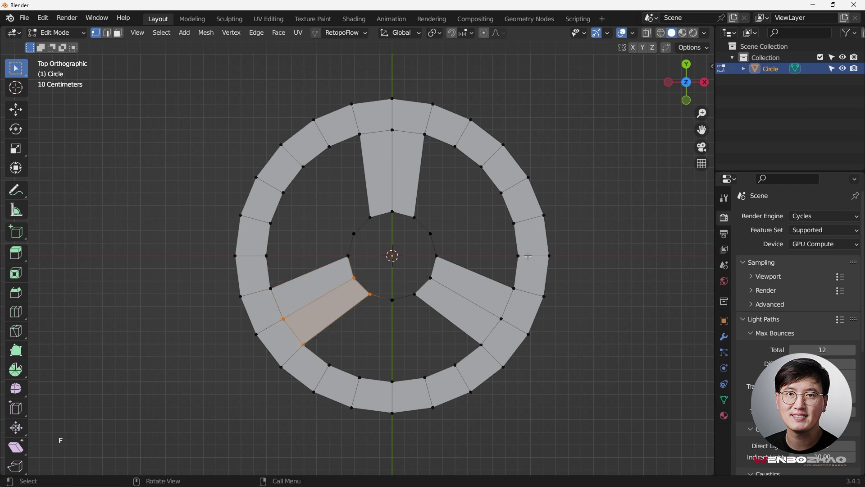
# Fill the hub circle with a face and inset it by about 0.059 m
pyautogui.click(473, 255)
pyautogui.moveTo(345, 207); pyautogui.dragTo(440, 304)
pyautogui.press('f')
pyautogui.press('i')
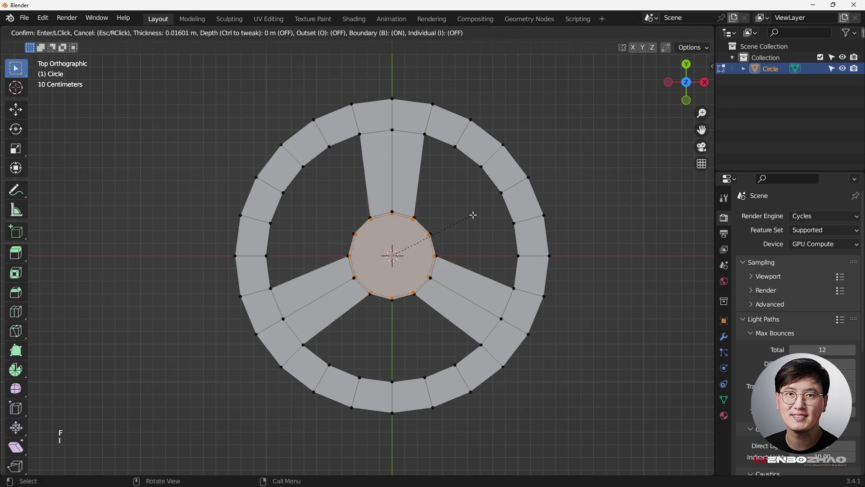
pyautogui.click(468, 217)
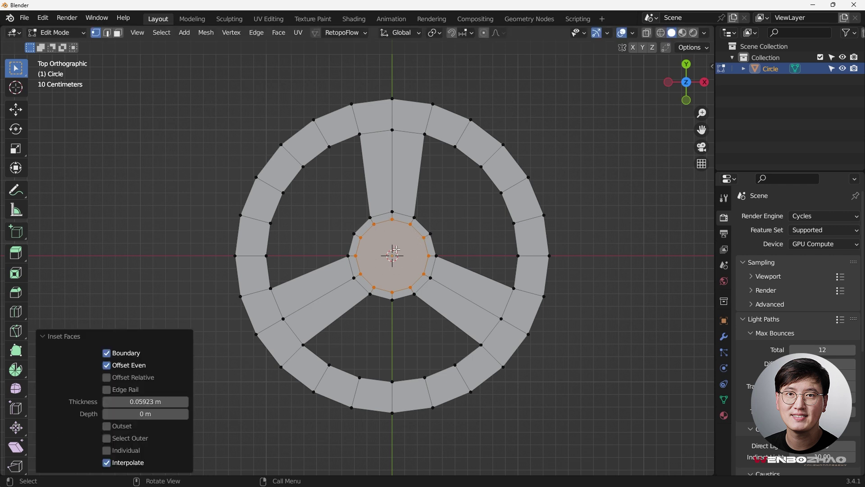
# Delete the inset face at the hub's centre to open a round hole, and leave mesh editing
pyautogui.press('x')
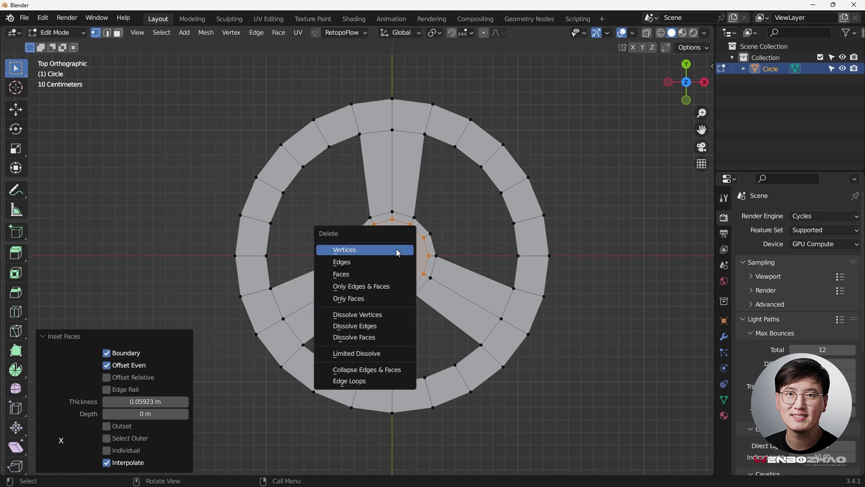
pyautogui.click(380, 273)
pyautogui.press('Tab')
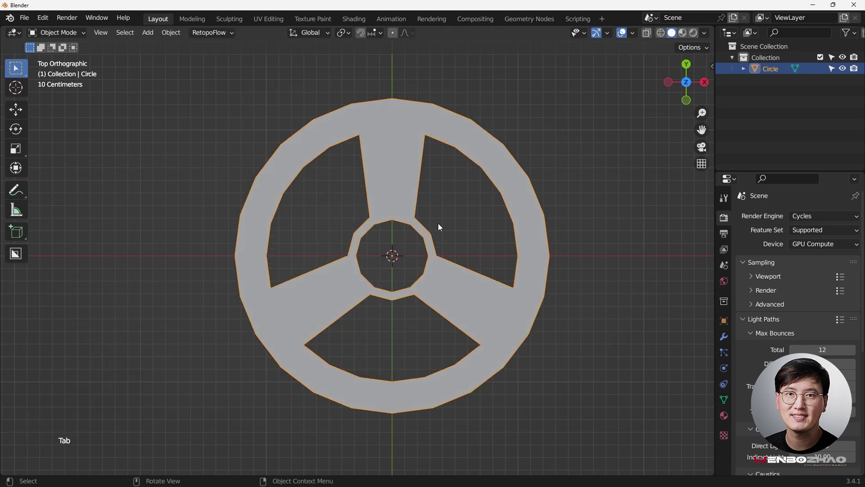
# Scale down the edge loop around the hub's centre hole to widen the hub's rim
pyautogui.press('Tab')
pyautogui.scroll(1, 386, 223)
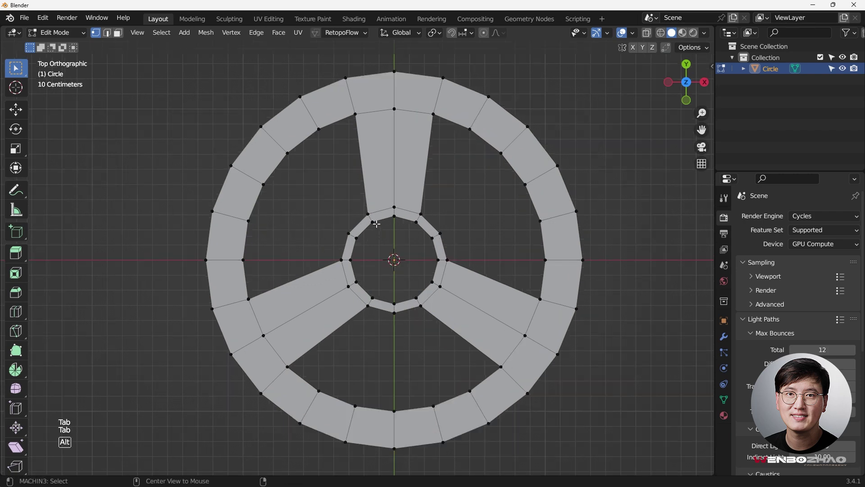
pyautogui.keyDown('alt'); pyautogui.click(384, 221); pyautogui.keyUp('alt')
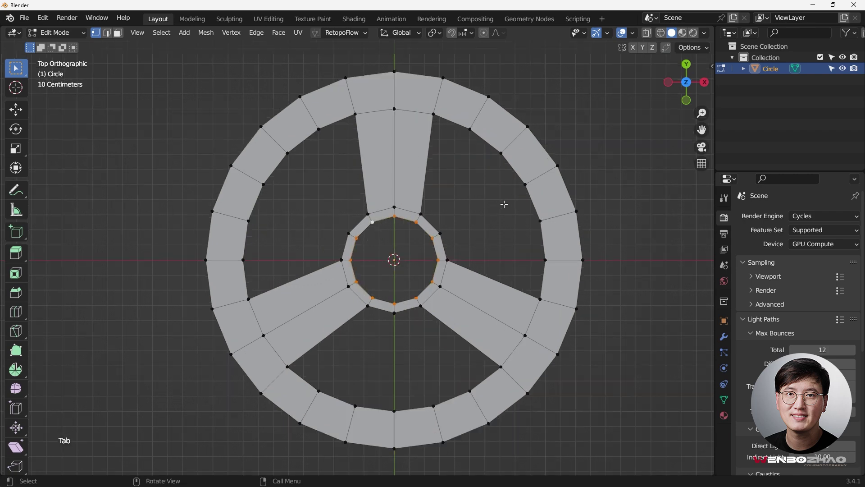
pyautogui.press('s')
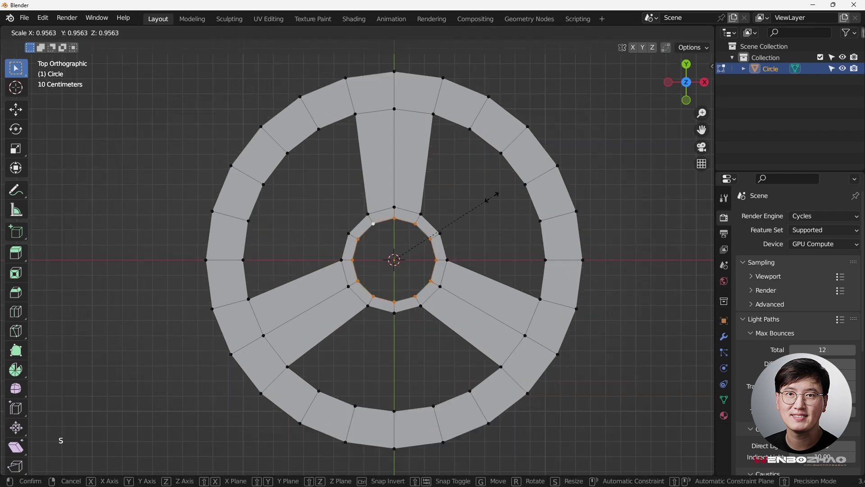
pyautogui.click(477, 198)
pyautogui.press('Tab')
pyautogui.click(421, 188)
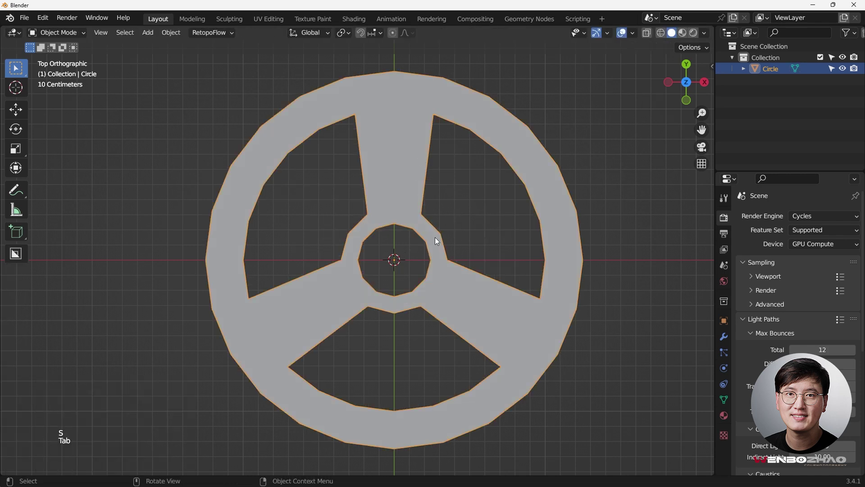
# Extrude the entire wheel mesh straight down by 0.8 m along the Z axis
pyautogui.scroll(-3, 421, 244)
pyautogui.moveTo(437, 234); pyautogui.dragTo(408, 268, button='middle')
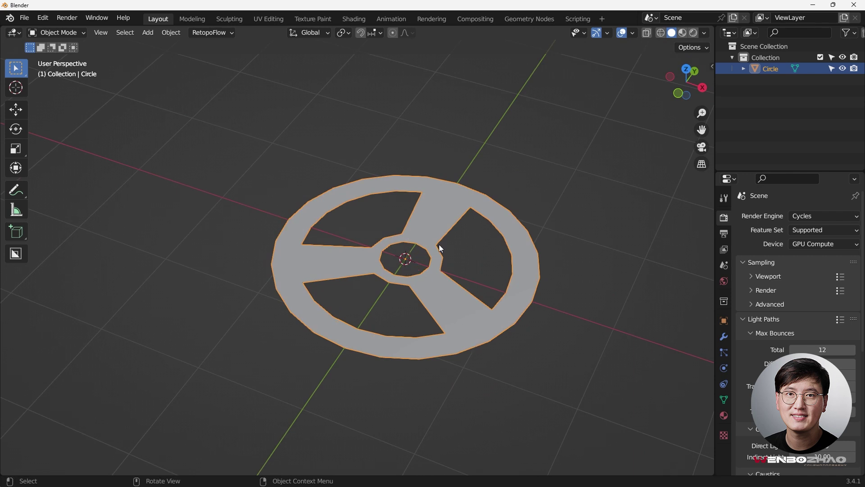
pyautogui.press('Tab')
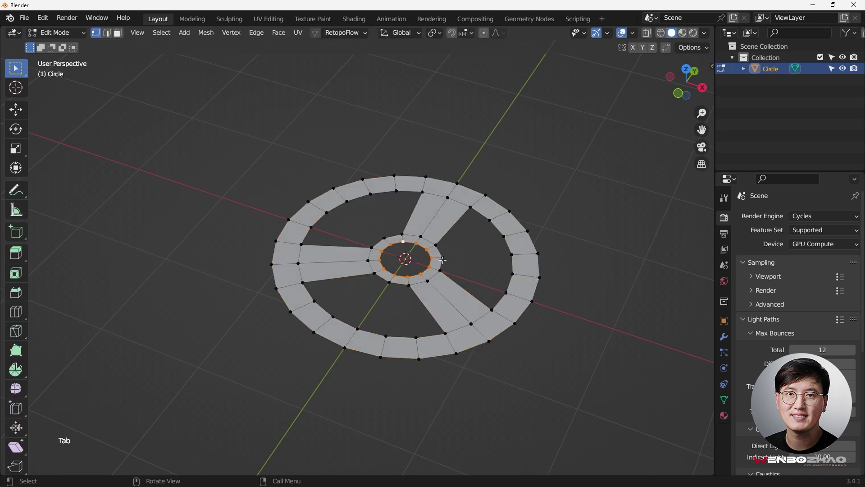
pyautogui.press('a')
pyautogui.press('KP_1')
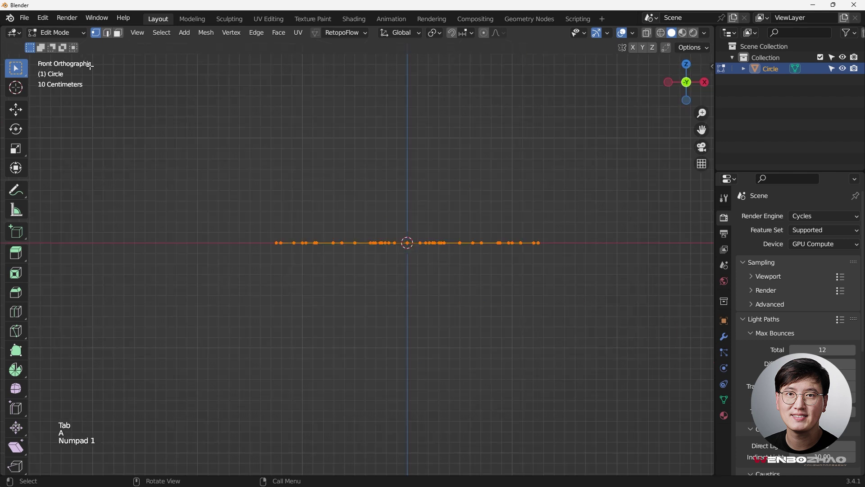
pyautogui.press('e')
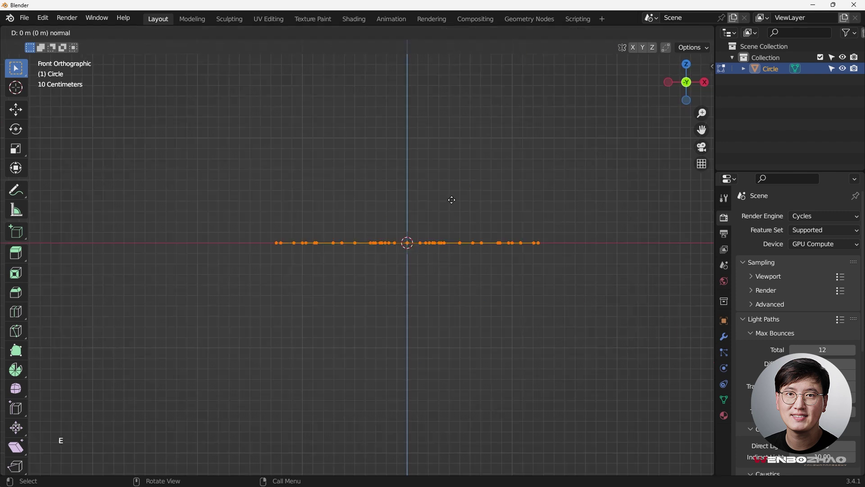
pyautogui.middleClick(452, 200)
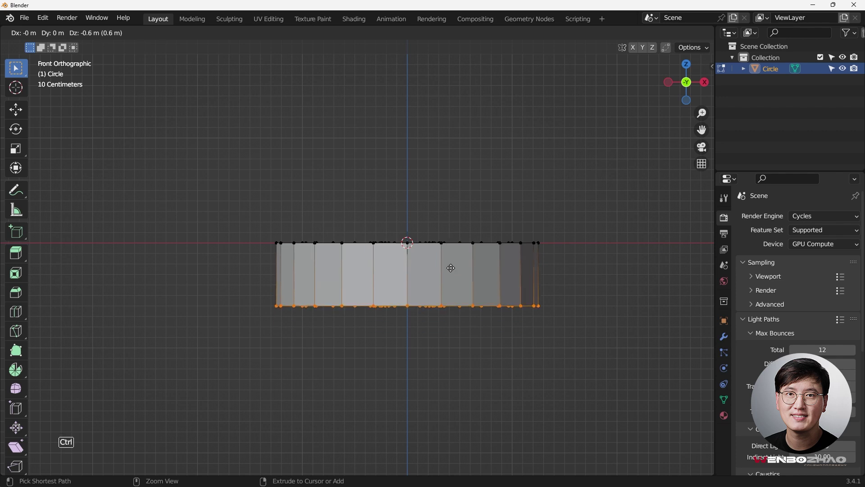
pyautogui.click(451, 285)
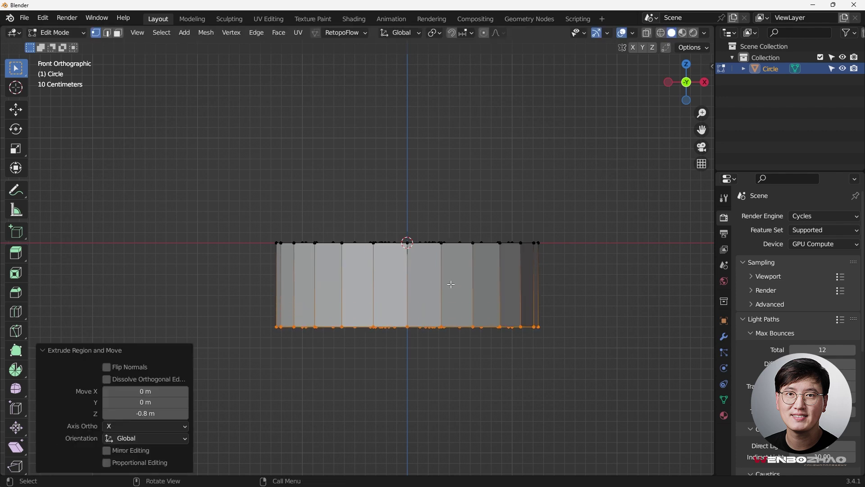
# Rotate the wheel object by -90° in the right side view so that it stands upright
pyautogui.moveTo(452, 284); pyautogui.dragTo(485, 279, button='middle')
pyautogui.press('KP_1')
pyautogui.press('Tab')
pyautogui.moveTo(466, 160); pyautogui.dragTo(423, 284, button='middle')
pyautogui.press('KP_7')
pyautogui.moveTo(429, 240); pyautogui.dragTo(363, 177, button='middle')
pyautogui.press('KP_3')
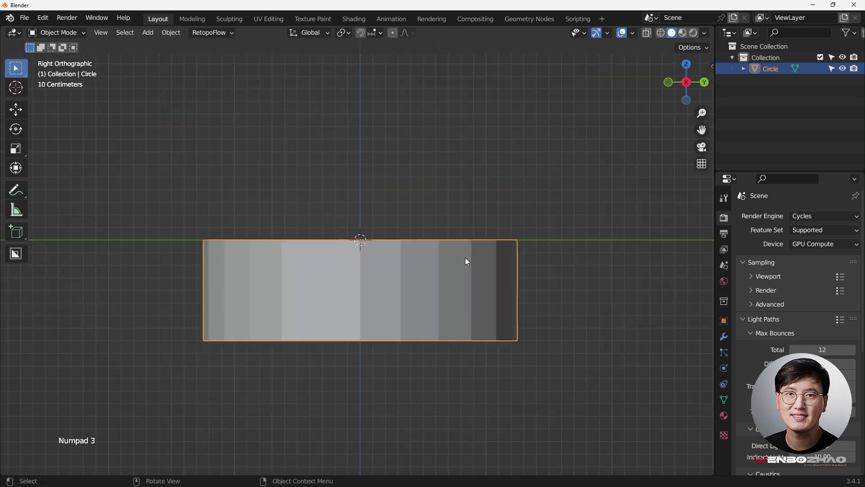
pyautogui.press('r')
pyautogui.press('ctrl')
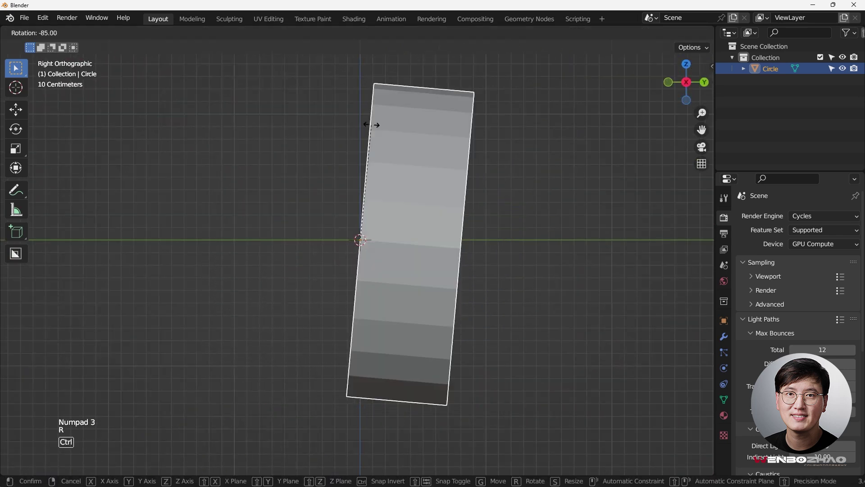
pyautogui.click(437, 166)
# Move the vertices of the wheel's extruded side along the Y axis toward the opposite side to reduce its thickness
pyautogui.press('Tab')
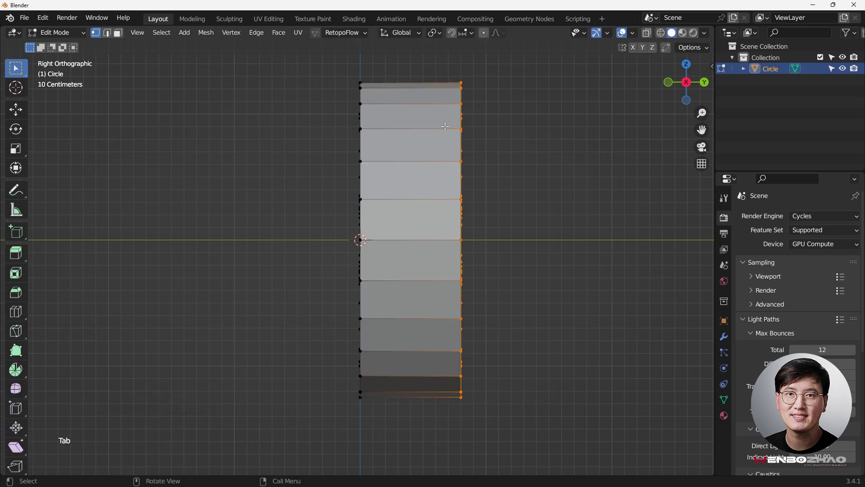
pyautogui.hotkey('alt', 'z')
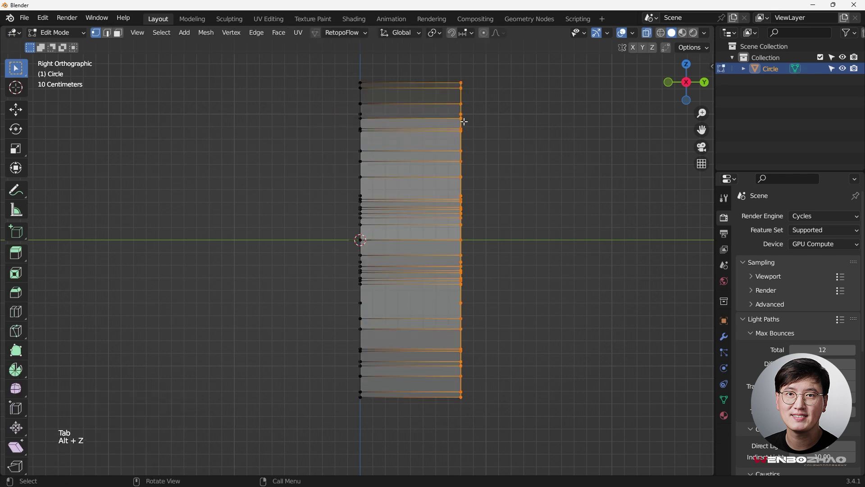
pyautogui.press('g')
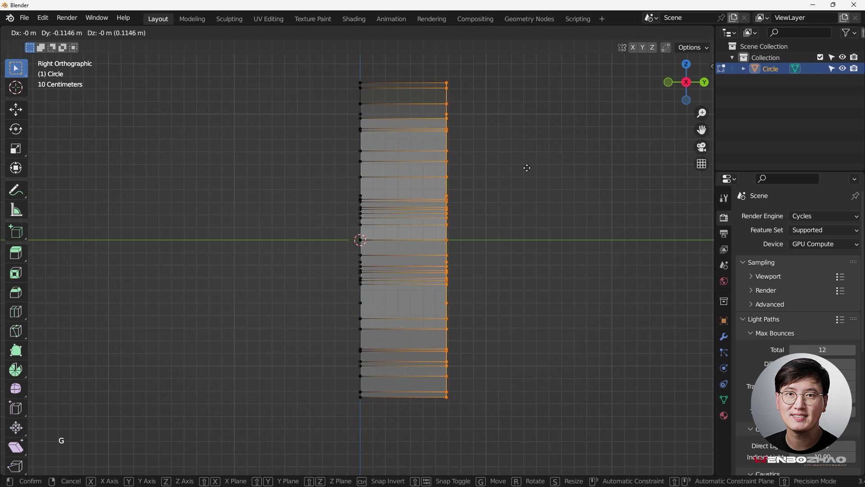
pyautogui.press('y')
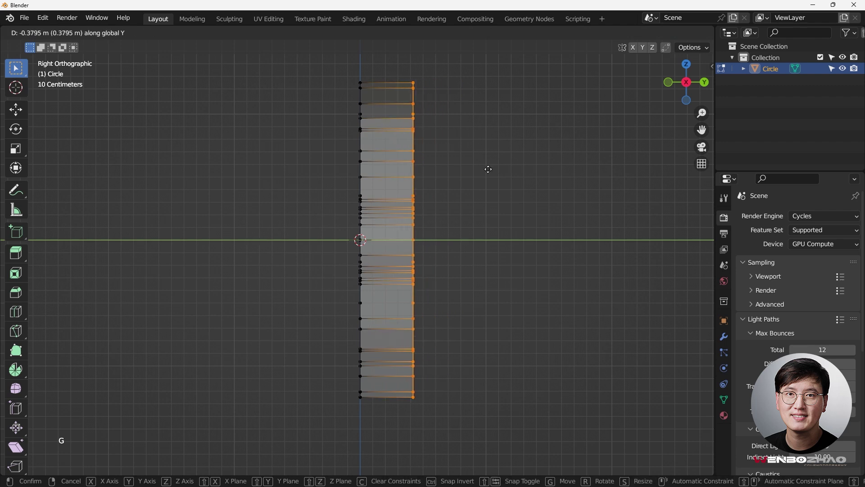
pyautogui.click(502, 169)
pyautogui.press('Tab')
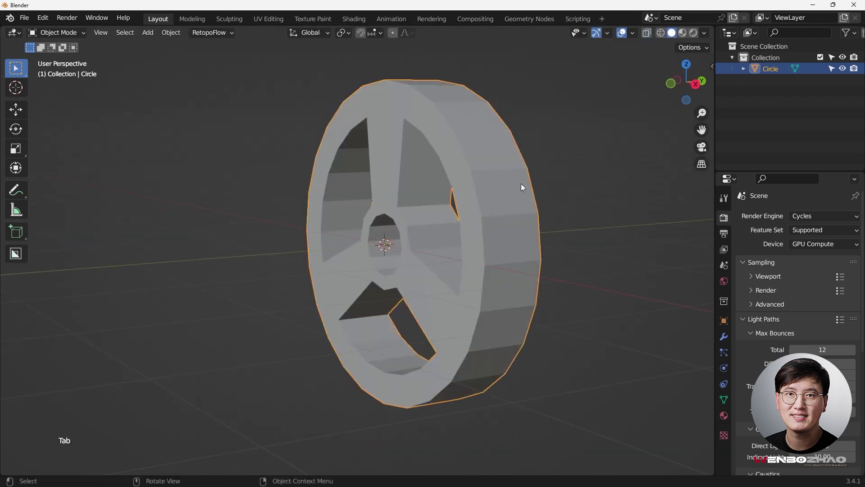
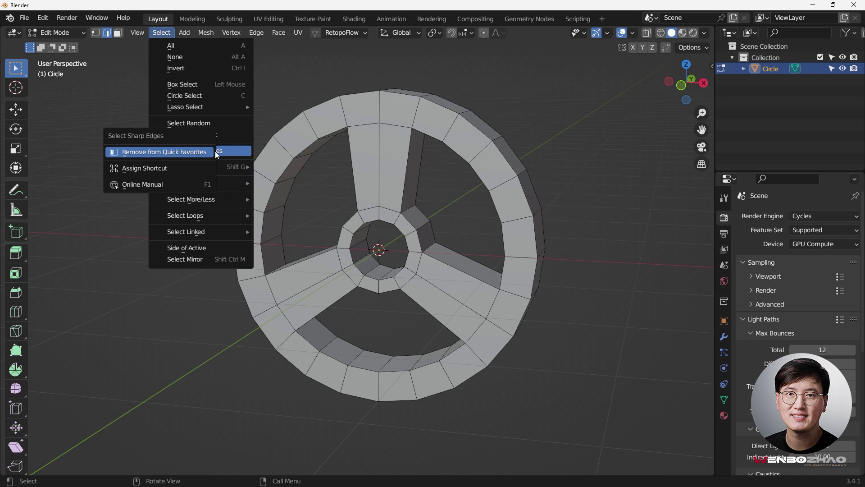
# Select the wheel mesh's sharp edges with a sharpness of 30°
pyautogui.press('Escape')
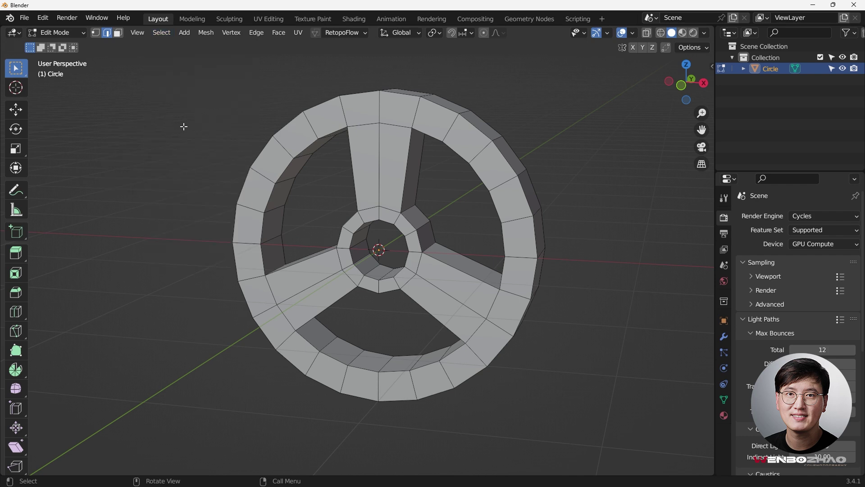
pyautogui.press('q')
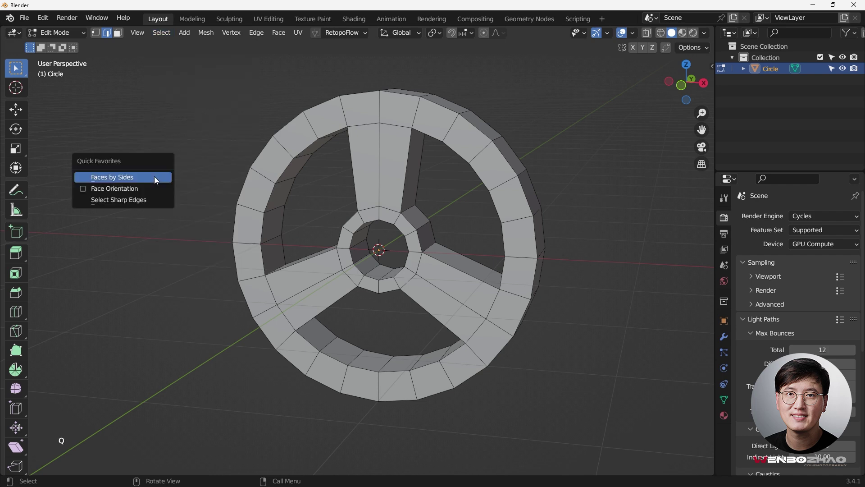
pyautogui.click(128, 202)
pyautogui.moveTo(402, 165); pyautogui.dragTo(344, 176, button='middle')
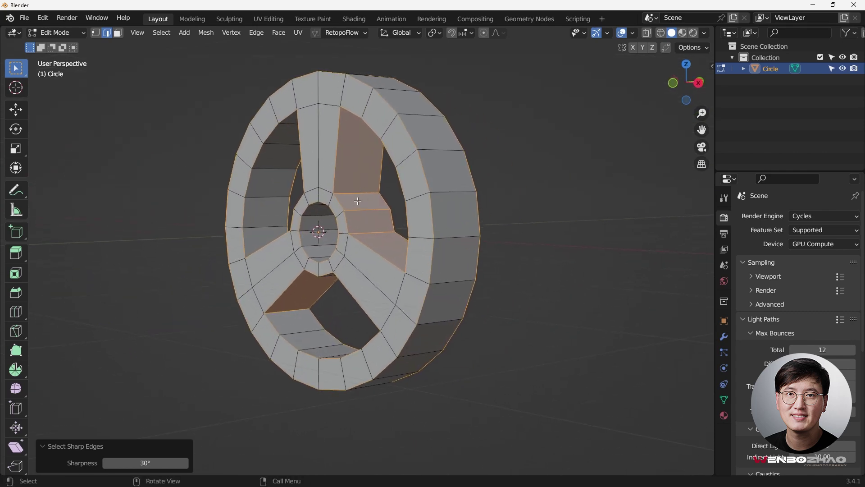
pyautogui.moveTo(356, 206); pyautogui.dragTo(393, 173, button='middle')
# In a see-through top view, box-deselect the edges that cross the wheel's thickness, keeping the front and back outlines selected
pyautogui.press('KP_7')
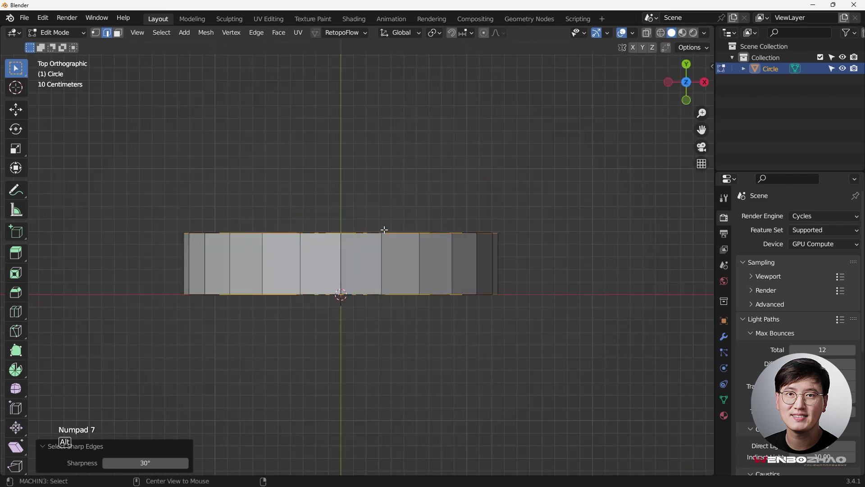
pyautogui.hotkey('alt', 'z')
pyautogui.keyDown('shift'); pyautogui.moveTo(359, 252); pyautogui.dragTo(385, 214, button='middle'); pyautogui.keyUp('shift')
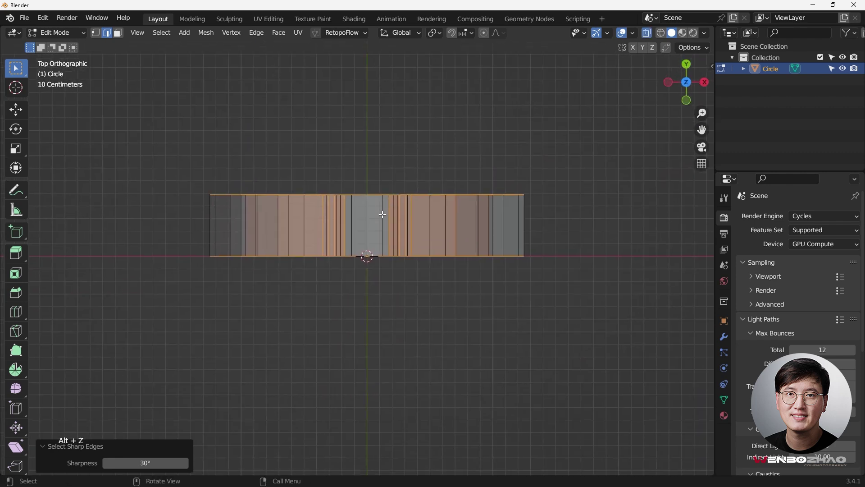
pyautogui.press('b')
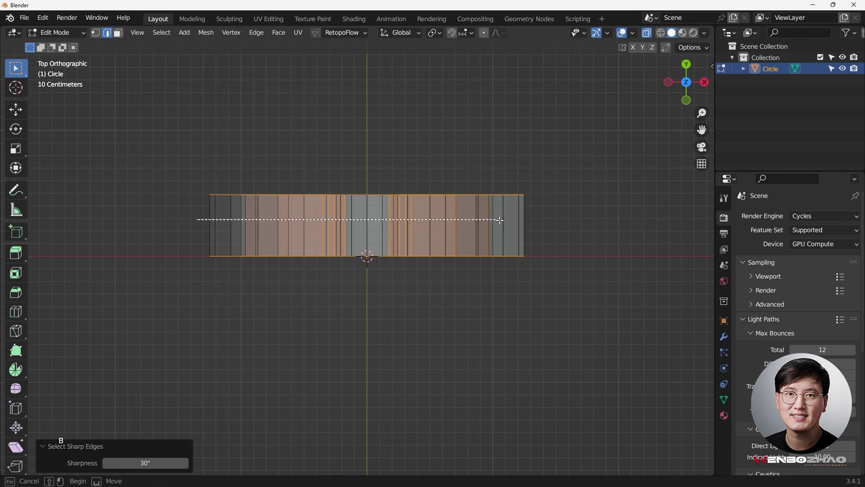
pyautogui.hotkey('alt', 'z')
pyautogui.moveTo(526, 222); pyautogui.dragTo(507, 174, button='middle')
pyautogui.scroll(3, 412, 271)
pyautogui.moveTo(411, 271); pyautogui.dragTo(338, 270, button='middle')
pyautogui.scroll(-4, 379, 212)
pyautogui.moveTo(478, 190); pyautogui.dragTo(455, 266, button='middle')
pyautogui.scroll(-4, 456, 265)
pyautogui.scroll(3, 447, 249)
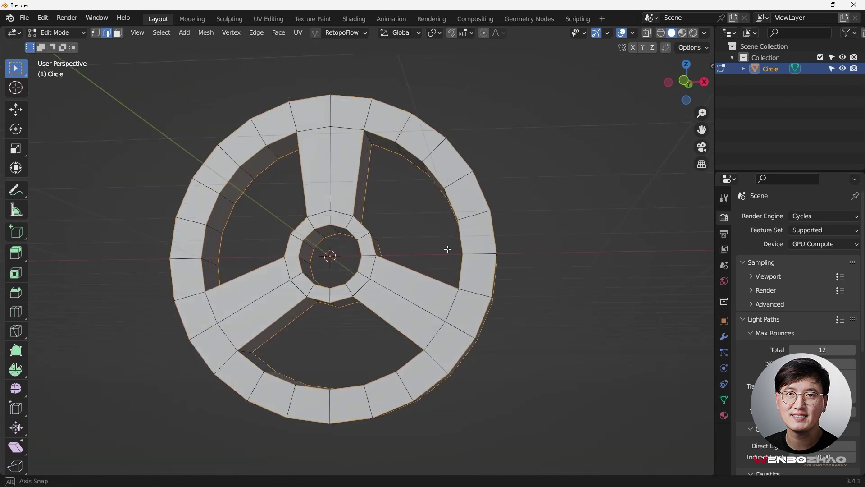
# Bevel the selected outline edges with a width of 0.02 m, 2 segments and a shape of 1.000
pyautogui.hotkey('ctrl', 'b')
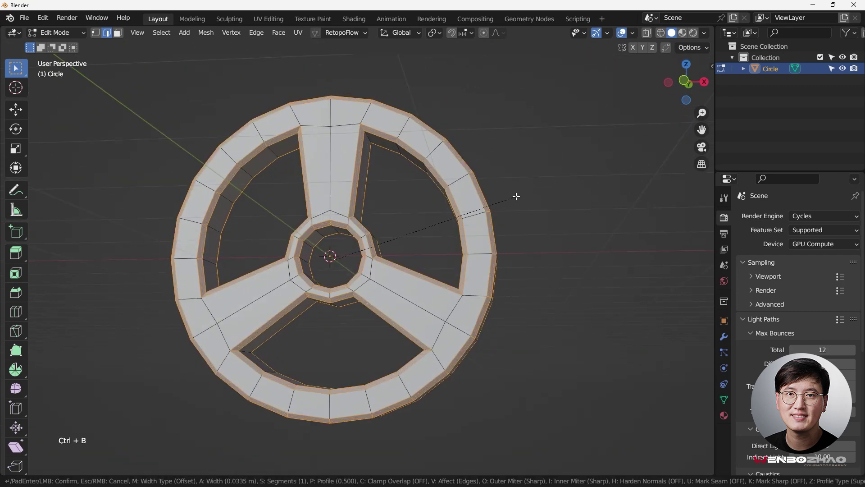
pyautogui.click(516, 197)
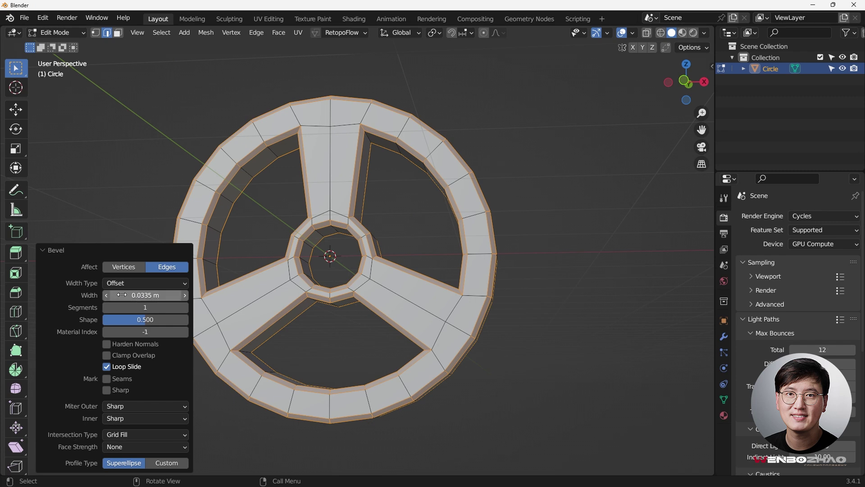
pyautogui.click(138, 295)
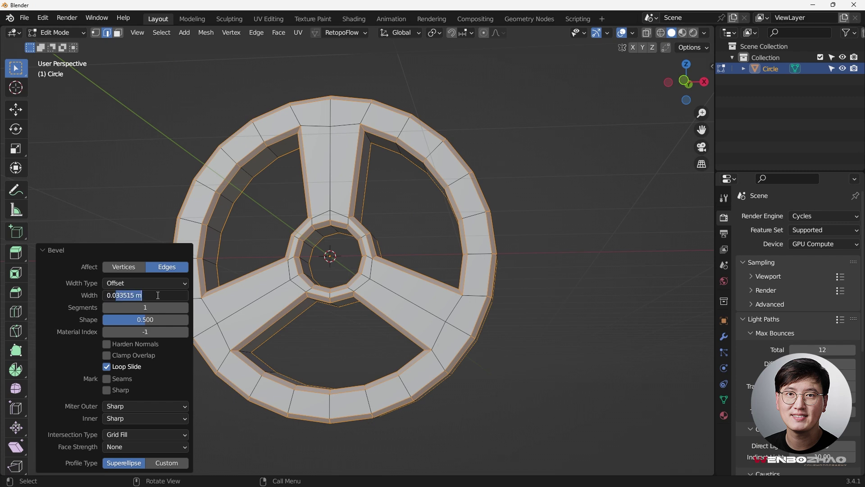
pyautogui.press('Return')
pyautogui.click(182, 308)
pyautogui.moveTo(367, 255); pyautogui.dragTo(450, 290, button='middle')
pyautogui.scroll(4, 333, 143)
pyautogui.moveTo(332, 143); pyautogui.dragTo(269, 284, button='middle')
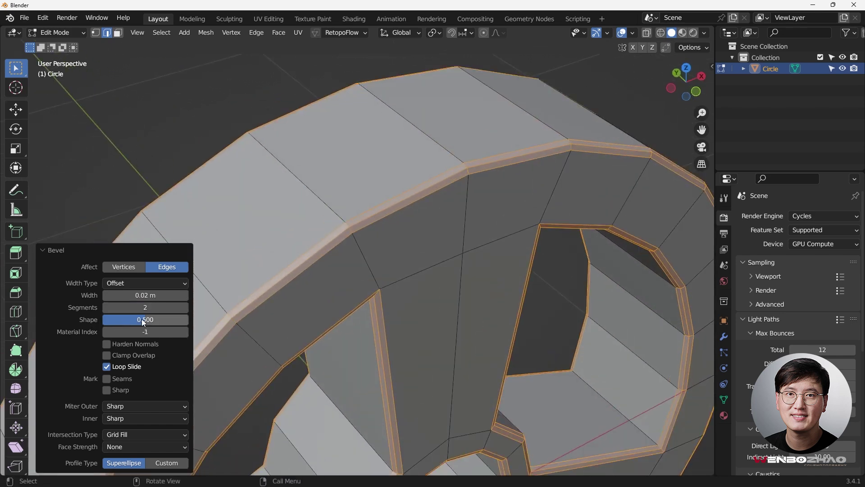
pyautogui.moveTo(142, 320); pyautogui.dragTo(189, 321)
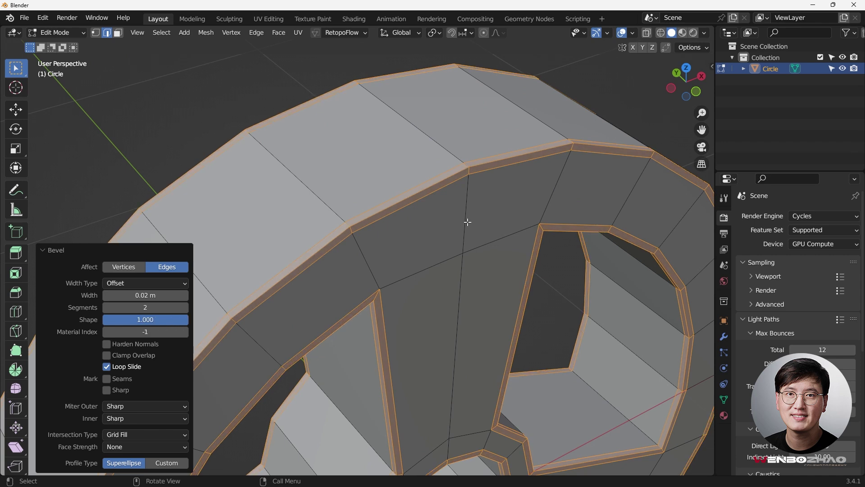
# Set the bevel's outer miter to Arc
pyautogui.scroll(-4, 430, 205)
pyautogui.keyDown('shift'); pyautogui.moveTo(345, 301); pyautogui.dragTo(401, 220, button='middle'); pyautogui.keyUp('shift')
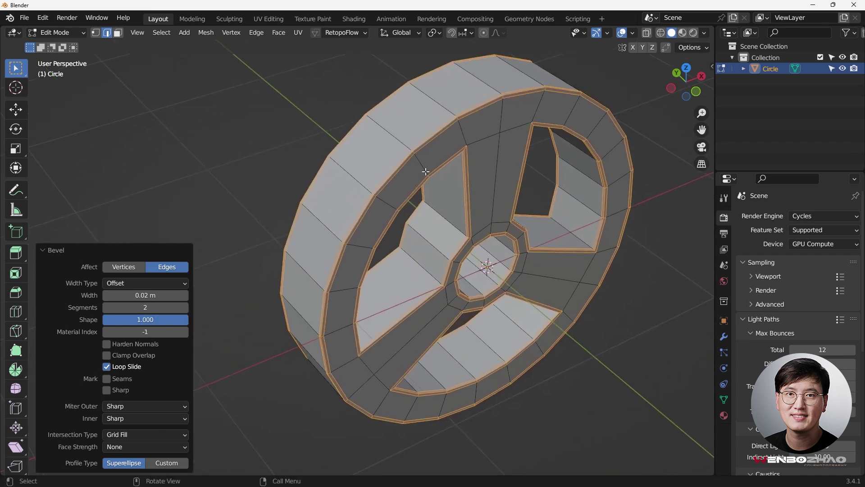
pyautogui.scroll(1, 418, 164)
pyautogui.scroll(4, 380, 168)
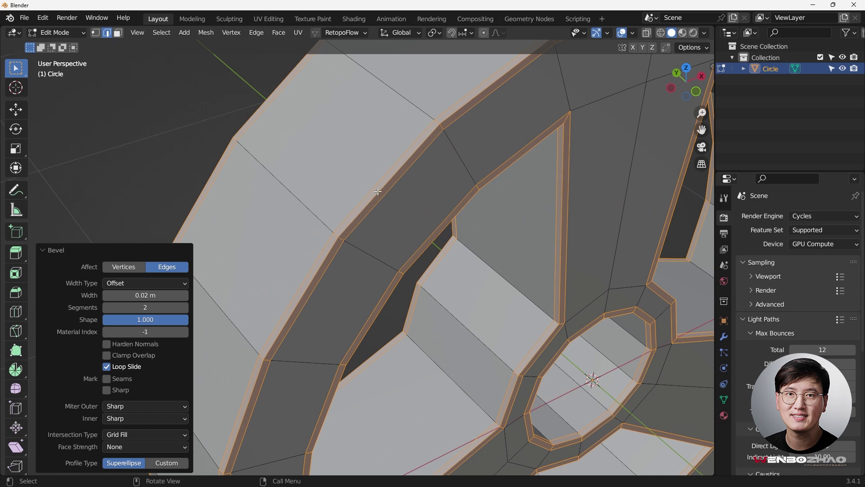
pyautogui.scroll(-4, 380, 255)
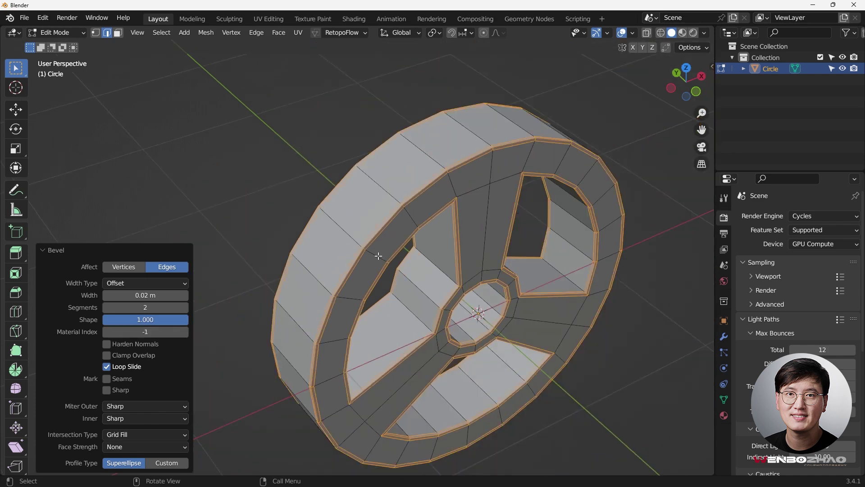
pyautogui.keyDown('shift'); pyautogui.moveTo(352, 296); pyautogui.dragTo(358, 247, button='middle'); pyautogui.keyUp('shift')
pyautogui.scroll(6, 441, 262)
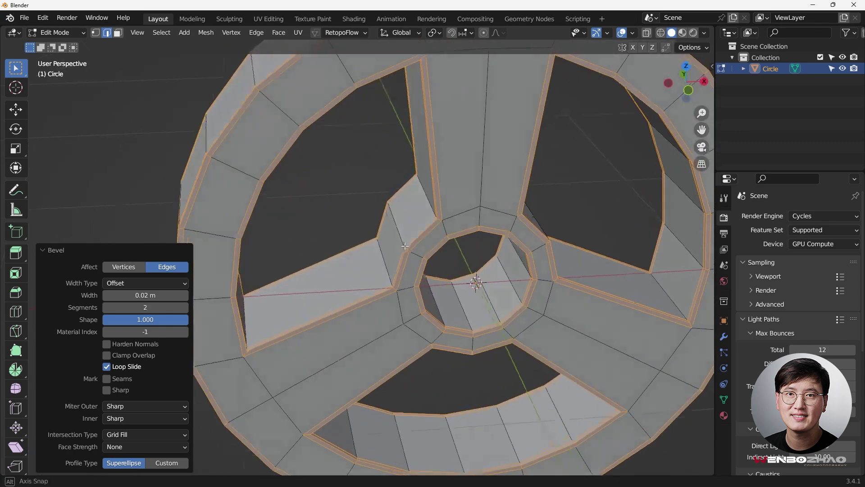
pyautogui.scroll(-4, 424, 215)
pyautogui.moveTo(426, 215); pyautogui.dragTo(425, 189, button='middle')
pyautogui.scroll(-2, 425, 194)
pyautogui.moveTo(445, 240)
pyautogui.mouseDown(button='middle')
pyautogui.moveTo(429, 228)
pyautogui.moveTo(427, 243)
pyautogui.moveTo(440, 232)
pyautogui.mouseUp(button='middle')
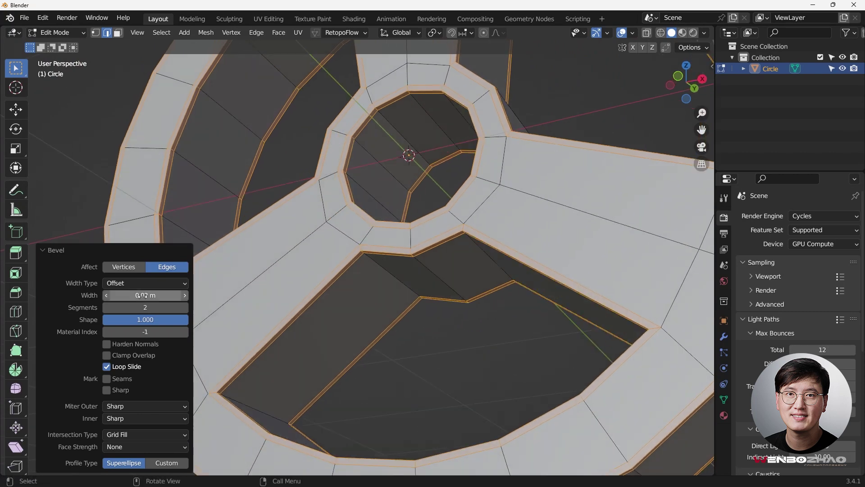
pyautogui.click(145, 405)
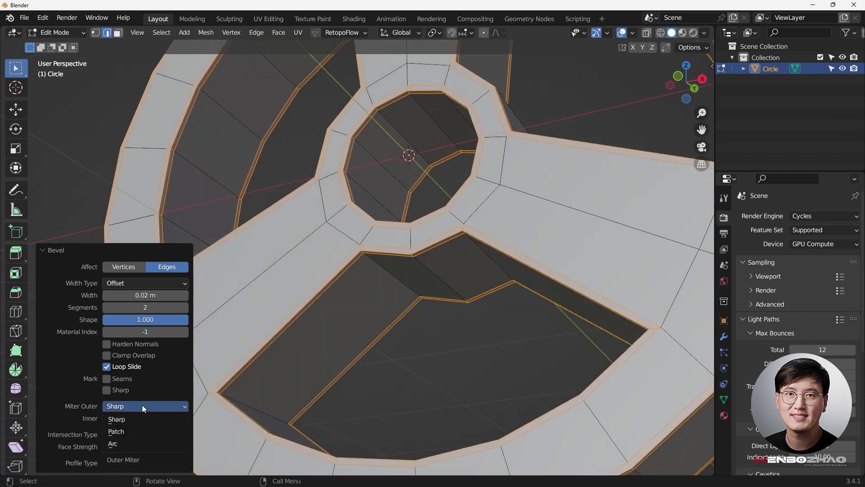
pyautogui.click(128, 441)
pyautogui.scroll(-3, 443, 248)
pyautogui.moveTo(437, 252); pyautogui.dragTo(350, 308, button='middle')
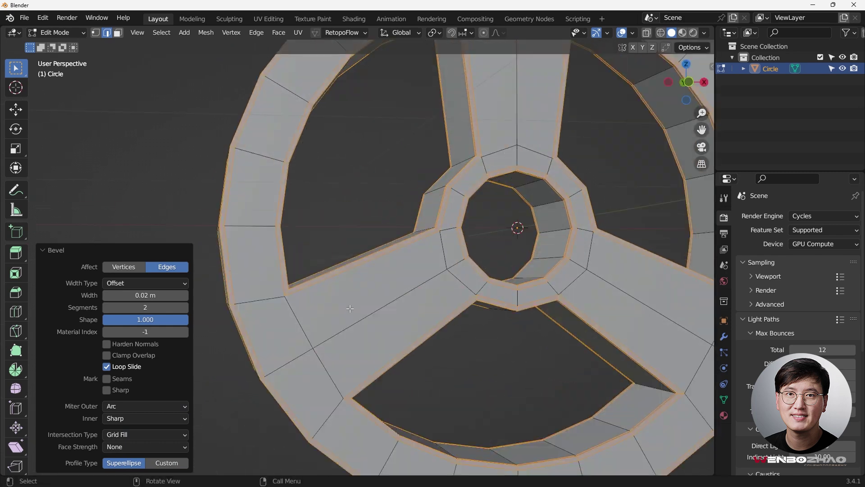
# Add a level 2 subdivision to the wheel in Object Mode
pyautogui.press('Tab')
pyautogui.scroll(-4, 345, 221)
pyautogui.moveTo(345, 221); pyautogui.dragTo(311, 228, button='middle')
pyautogui.scroll(2, 416, 123)
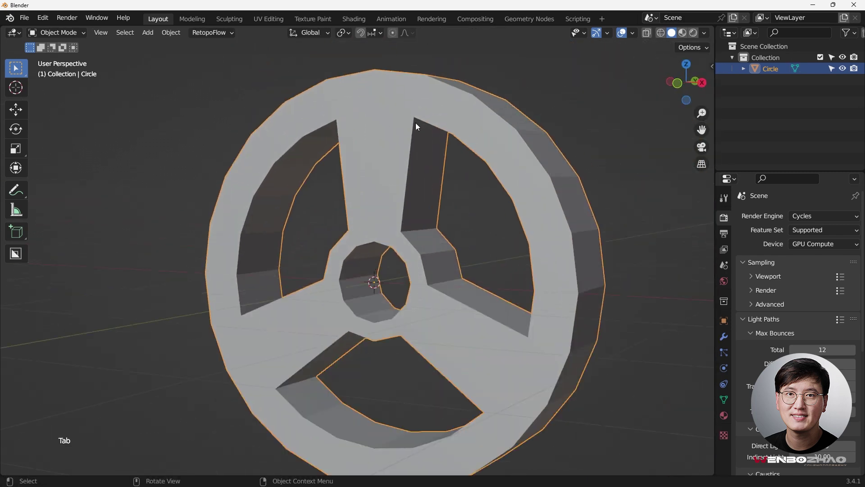
pyautogui.moveTo(415, 123); pyautogui.dragTo(423, 140, button='middle')
pyautogui.press('Tab')
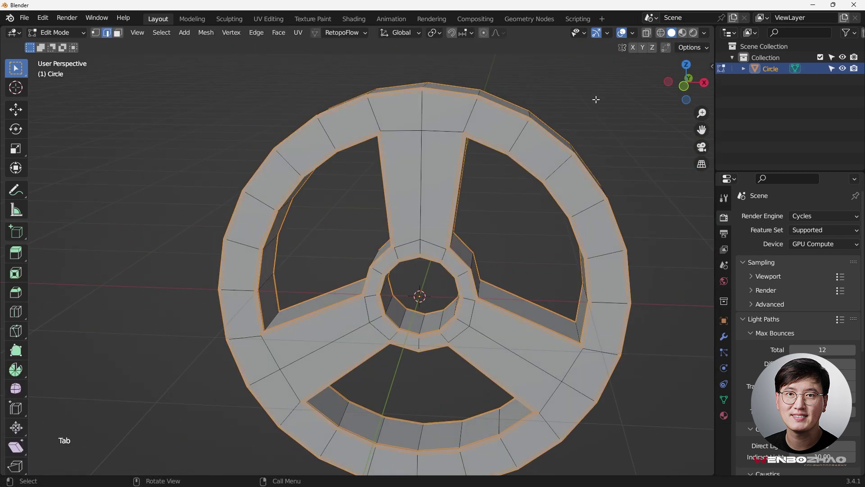
pyautogui.press('Tab')
pyautogui.moveTo(450, 94); pyautogui.dragTo(373, 142, button='middle')
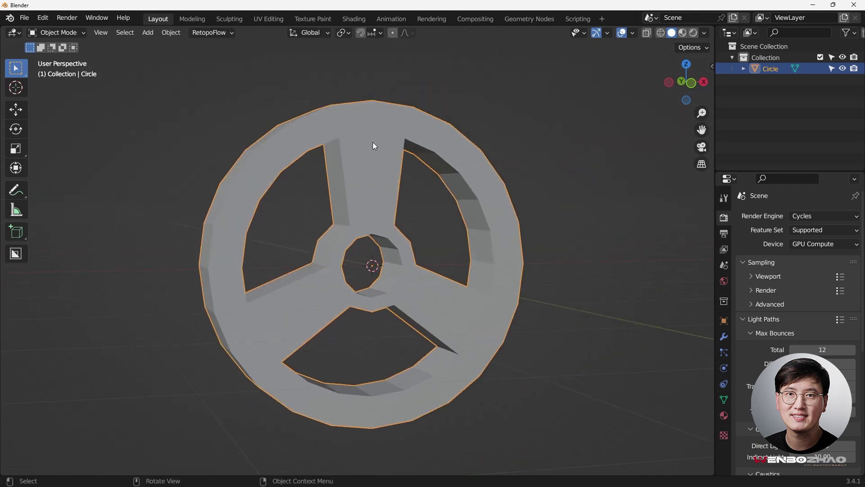
pyautogui.hotkey('ctrl', '2')
pyautogui.moveTo(389, 182); pyautogui.dragTo(582, 179, button='middle')
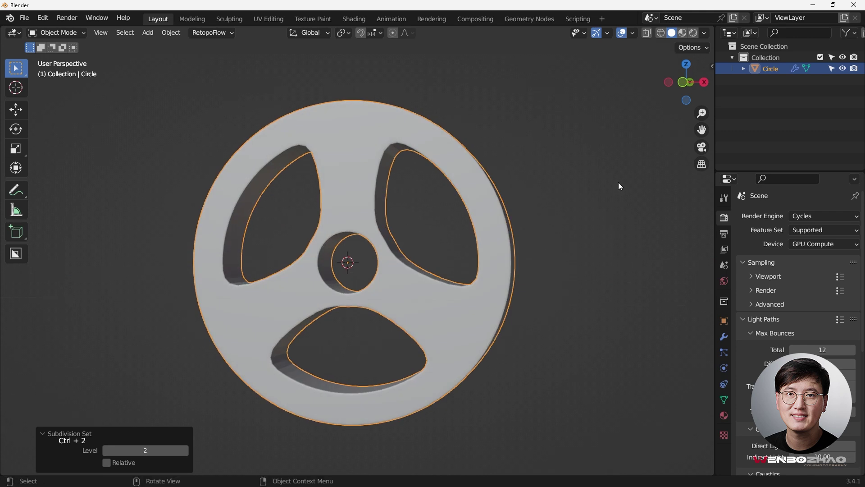
# Compare the corners of the spoke openings in Edit Mode with the subdivision hidden and shown in the viewport
pyautogui.click(724, 338)
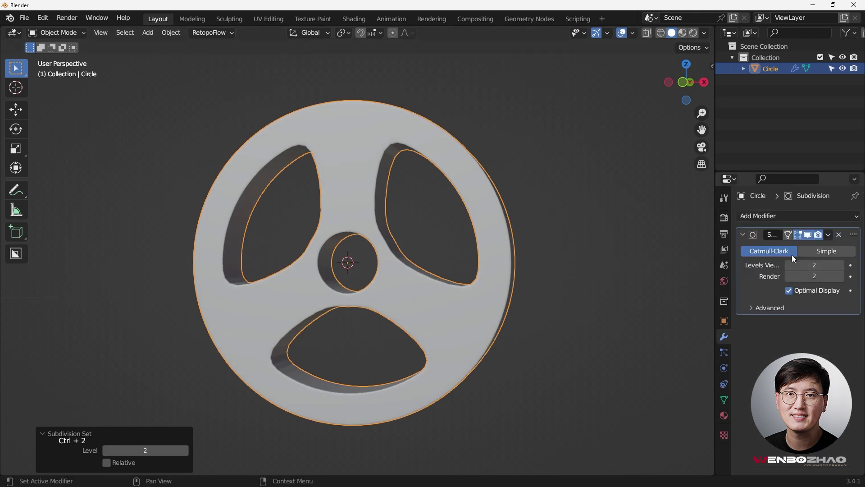
pyautogui.click(808, 235)
pyautogui.scroll(6, 402, 136)
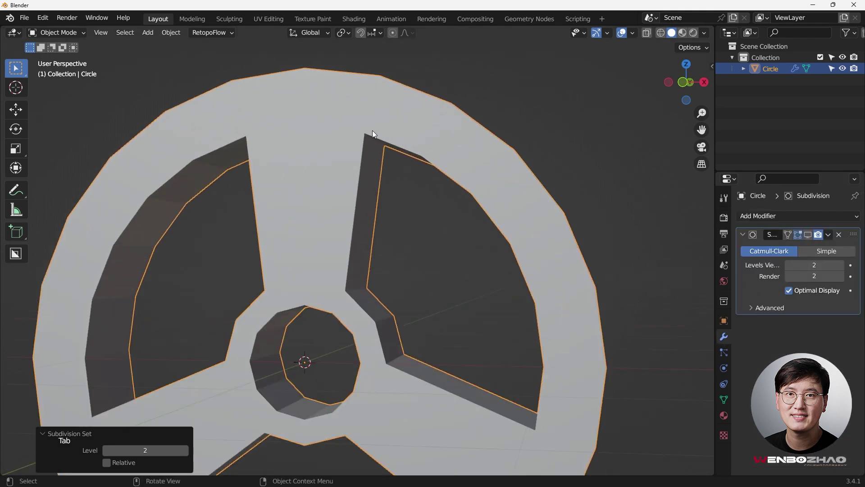
pyautogui.press('Tab')
pyautogui.moveTo(393, 109); pyautogui.dragTo(329, 118, button='middle')
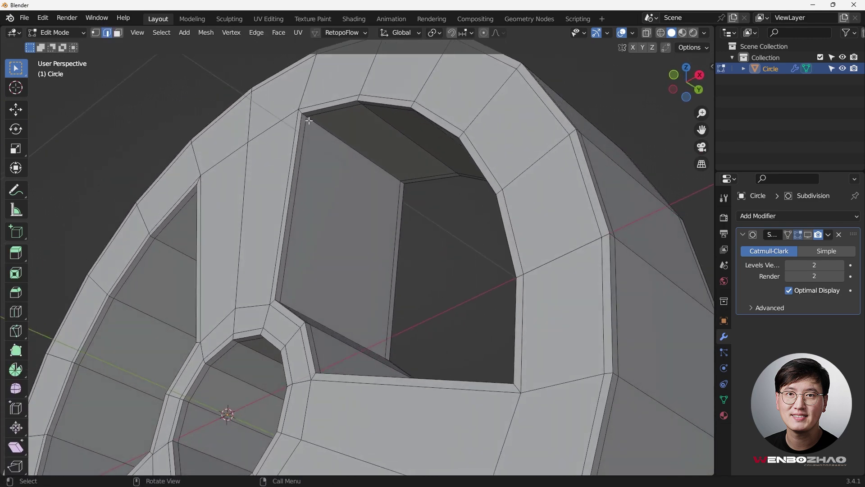
pyautogui.scroll(-3, 386, 165)
pyautogui.scroll(2, 385, 166)
pyautogui.moveTo(384, 166)
pyautogui.mouseDown(button='middle')
pyautogui.moveTo(397, 160)
pyautogui.moveTo(378, 162)
pyautogui.mouseUp(button='middle')
pyautogui.click(809, 235)
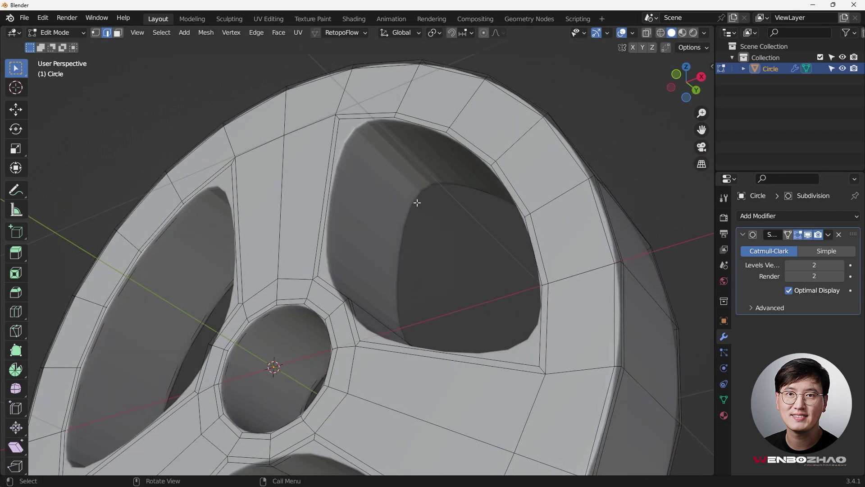
pyautogui.moveTo(404, 176); pyautogui.dragTo(408, 194, button='middle')
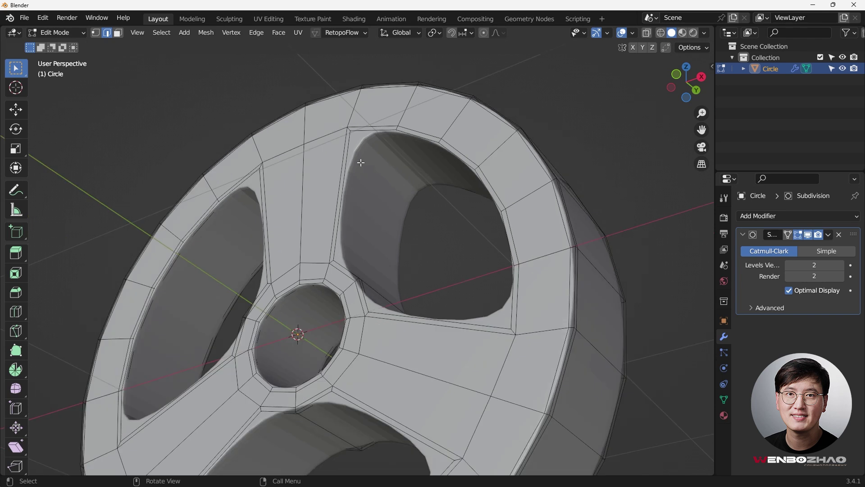
pyautogui.moveTo(413, 198); pyautogui.dragTo(462, 221, button='middle')
# Undo the subdivision and the bevel, back to the selected front and back outline edges
pyautogui.hotkey('ctrl', 'z')
pyautogui.hotkey('ctrl', 'z')
pyautogui.hotkey('ctrl', 'z')
pyautogui.hotkey('ctrl', 'z')
pyautogui.hotkey('ctrl', 'z')
pyautogui.hotkey('ctrl', 'z')
pyautogui.hotkey('ctrl', 'z')
pyautogui.hotkey('ctrl', 'z')
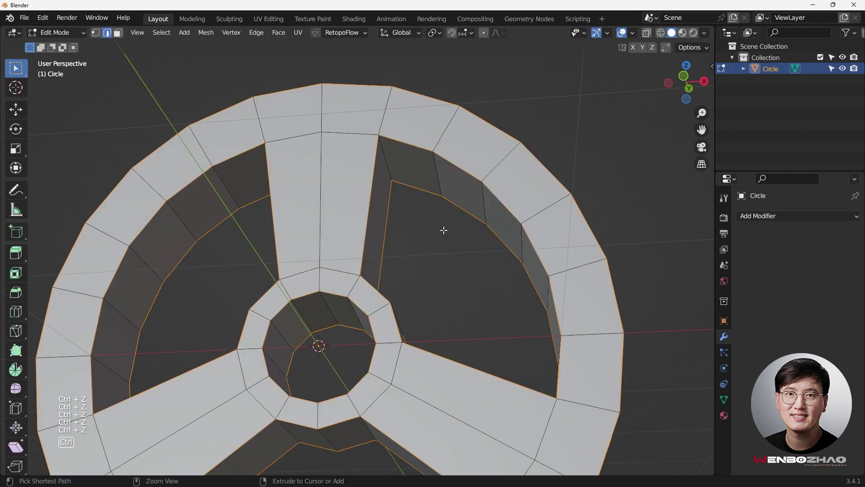
# Add the edges crossing the thickness where the spokes meet the rim and hub to the selection
pyautogui.moveTo(417, 230); pyautogui.dragTo(384, 180, button='middle')
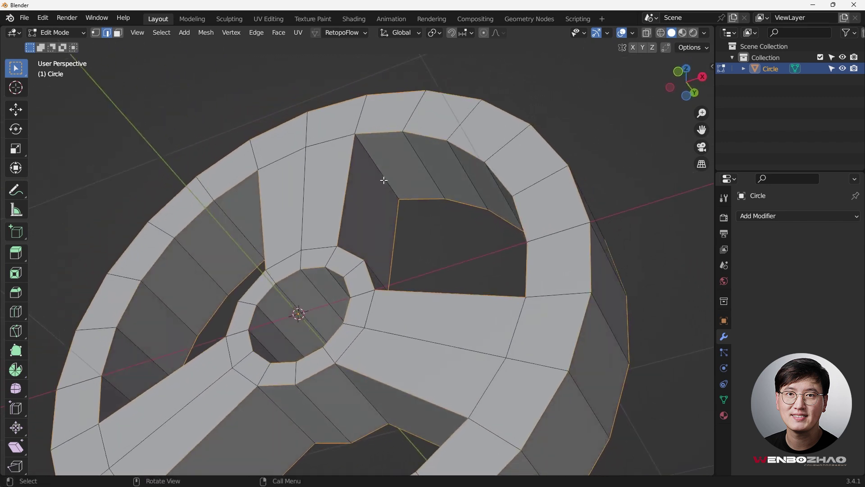
pyautogui.press('shift')
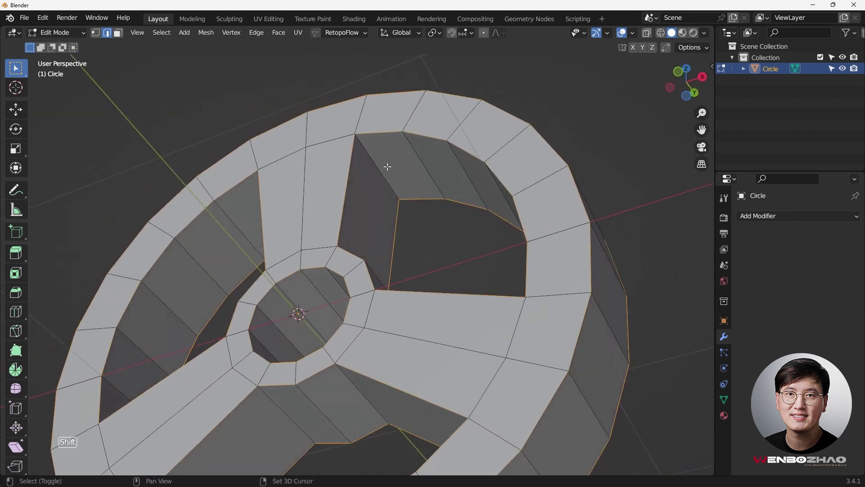
pyautogui.moveTo(377, 169); pyautogui.dragTo(551, 290, button='middle')
pyautogui.moveTo(509, 314); pyautogui.dragTo(263, 297, button='middle')
pyautogui.moveTo(316, 300); pyautogui.dragTo(377, 199, button='middle')
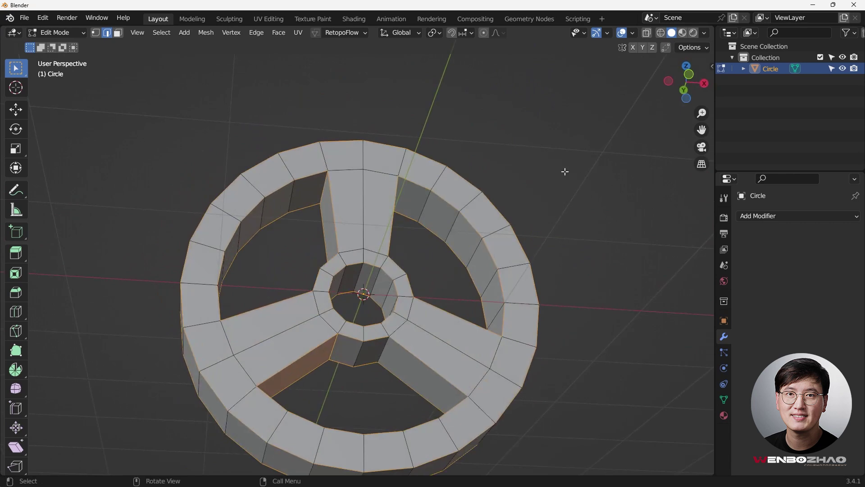
pyautogui.scroll(3, 397, 335)
pyautogui.moveTo(397, 418); pyautogui.dragTo(491, 410, button='middle')
pyautogui.moveTo(219, 134); pyautogui.dragTo(431, 118, button='middle')
pyautogui.keyDown('shift'); pyautogui.click(464, 114); pyautogui.keyUp('shift')
pyautogui.moveTo(500, 135); pyautogui.dragTo(547, 124, button='middle')
pyautogui.scroll(-3, 454, 184)
pyautogui.moveTo(455, 184); pyautogui.dragTo(463, 208, button='middle')
pyautogui.scroll(-2, 458, 200)
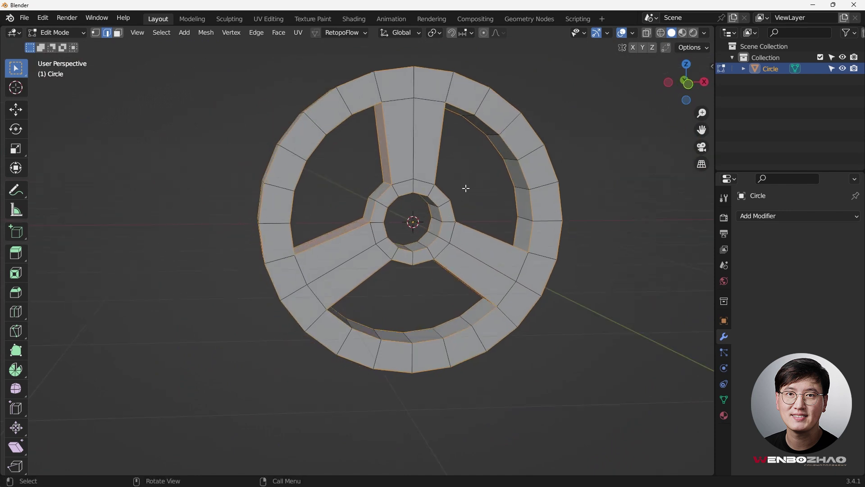
# Bevel the selected outline and spoke corner edges with 2 segments and a width of 0.02 m
pyautogui.hotkey('ctrl', 'b')
pyautogui.click(467, 176)
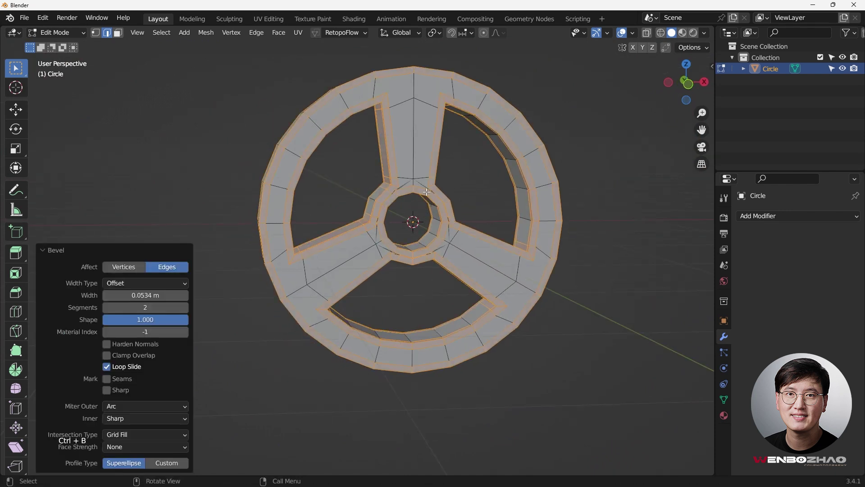
pyautogui.click(118, 295)
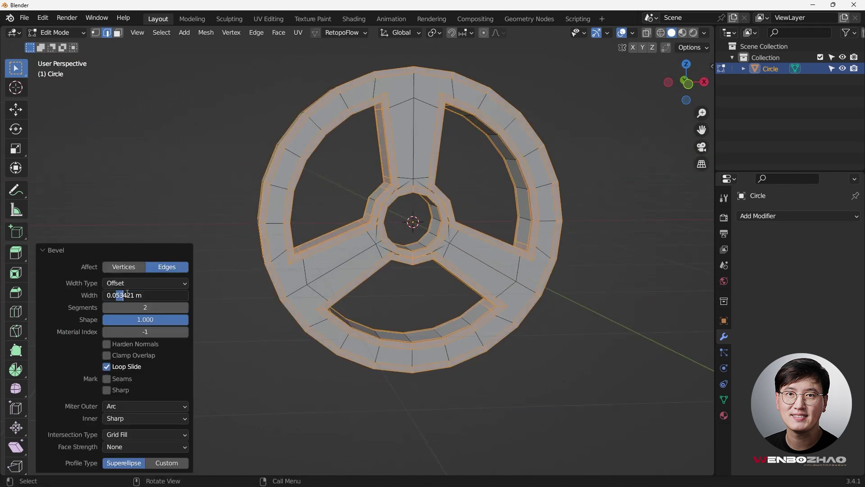
pyautogui.press('Return')
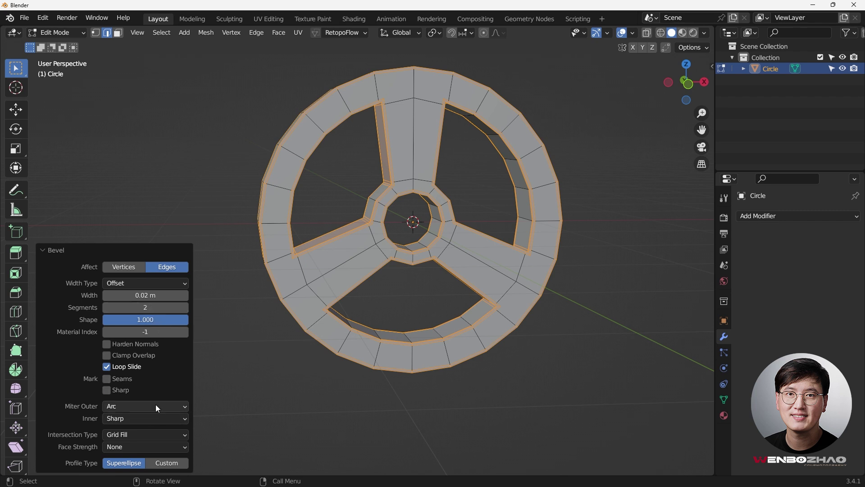
# Try the Sharp outer miter on the bevel at a spoke corner and restore it to Arc
pyautogui.scroll(2, 386, 266)
pyautogui.keyDown('shift'); pyautogui.moveTo(386, 205); pyautogui.dragTo(406, 276, button='middle'); pyautogui.keyUp('shift')
pyautogui.moveTo(440, 185); pyautogui.dragTo(587, 319, button='middle')
pyautogui.scroll(5, 580, 318)
pyautogui.scroll(4, 580, 316)
pyautogui.scroll(2, 569, 313)
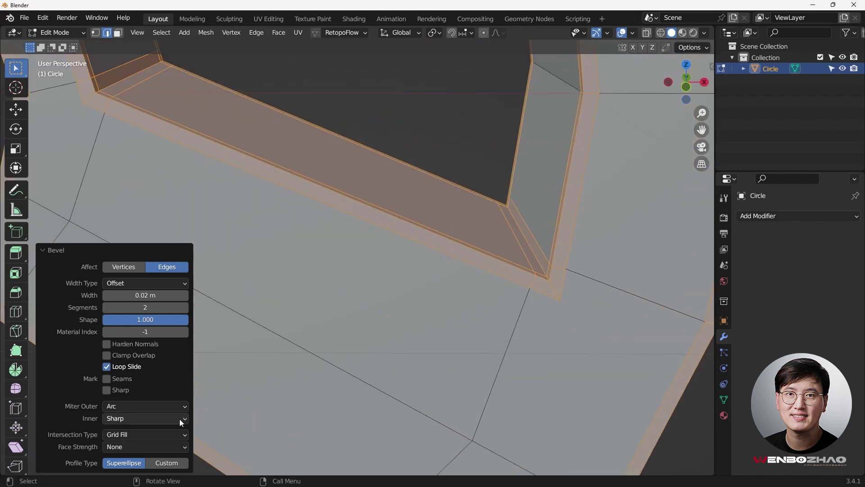
pyautogui.click(185, 408)
pyautogui.click(138, 416)
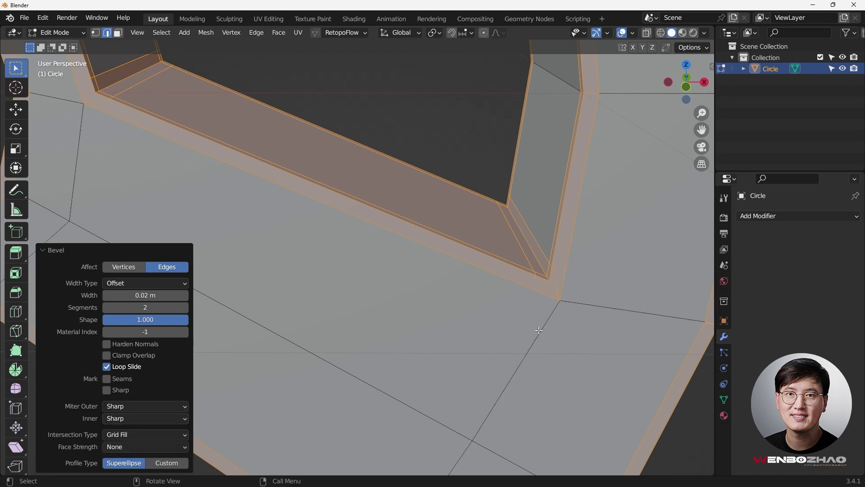
pyautogui.click(164, 405)
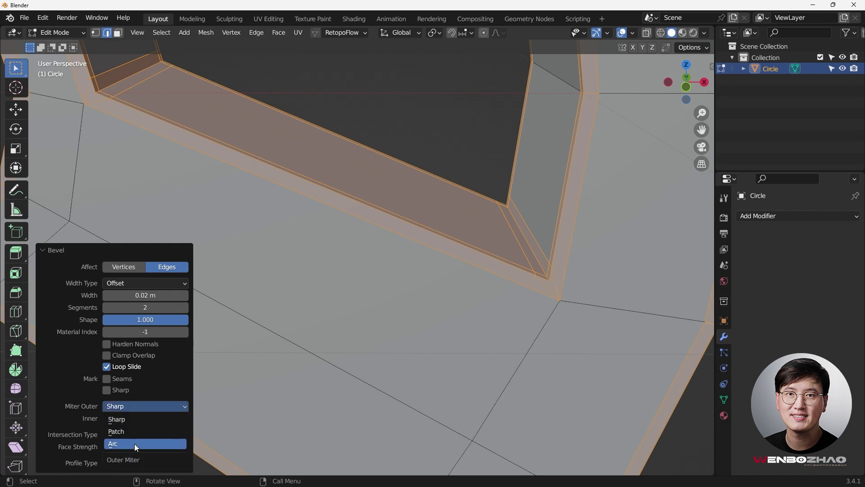
pyautogui.click(137, 445)
pyautogui.scroll(-6, 571, 336)
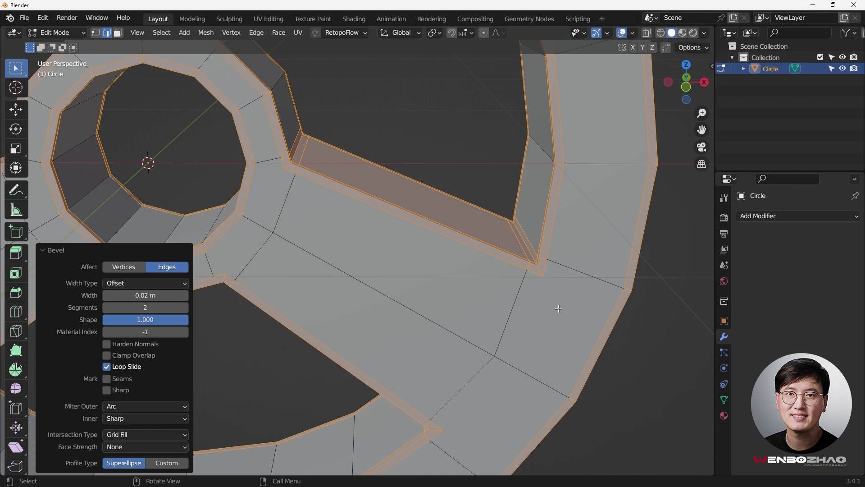
pyautogui.scroll(-4, 542, 301)
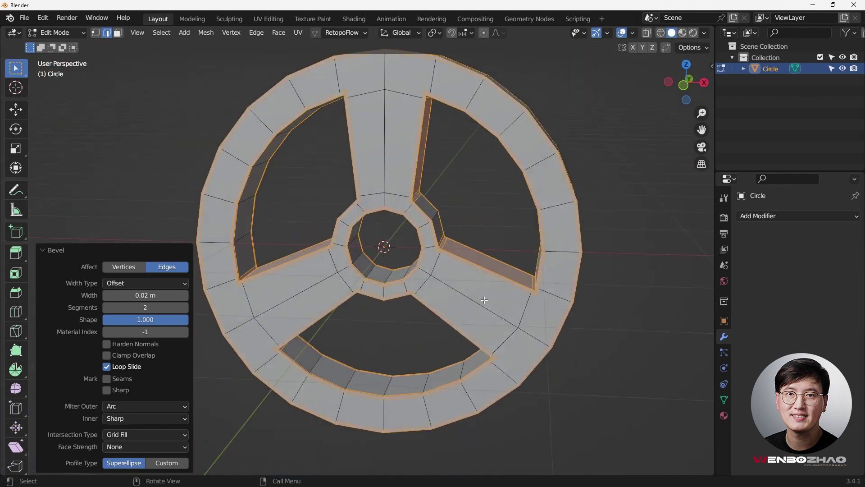
# Add a level 2 subdivision to the wheel in Object Mode and shade it smooth
pyautogui.click(476, 213)
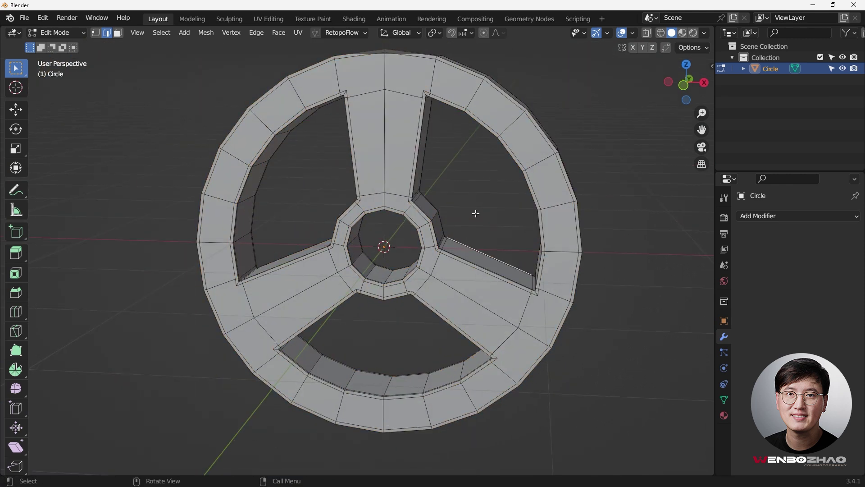
pyautogui.press('Tab')
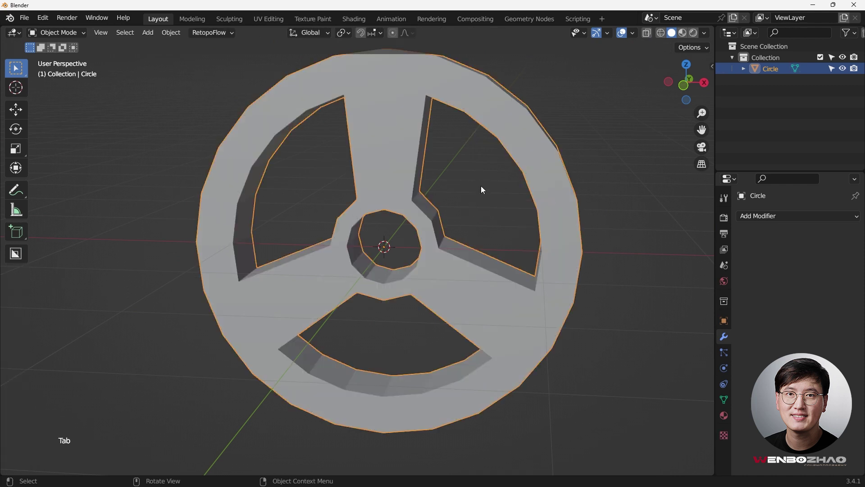
pyautogui.hotkey('ctrl', '2')
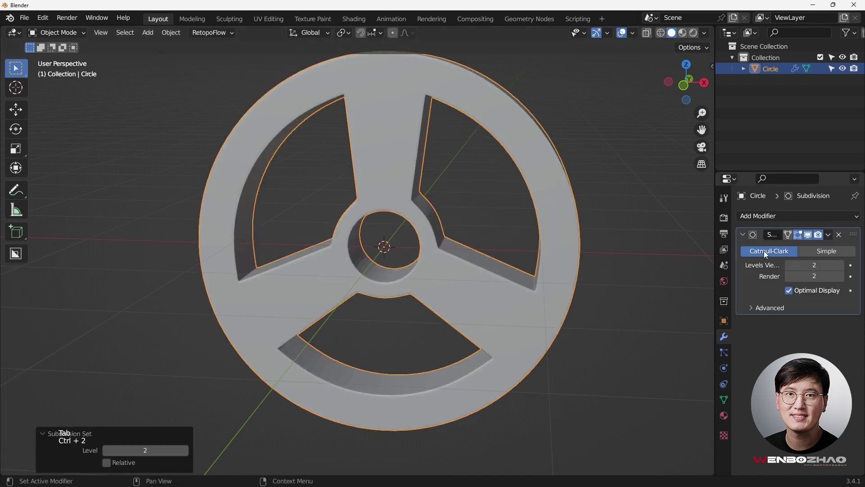
pyautogui.moveTo(469, 261); pyautogui.dragTo(532, 255, button='middle')
pyautogui.rightClick(518, 188)
pyautogui.click(518, 189)
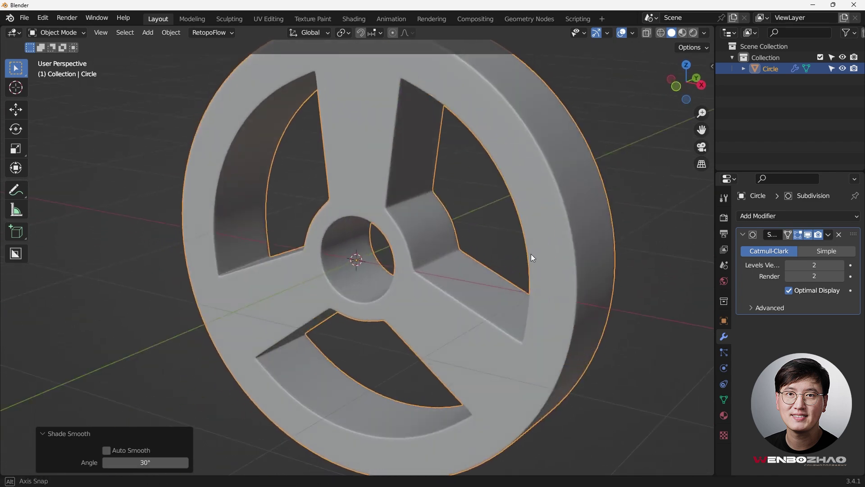
# Inspect the smoothed wheel's spoke corners, comparing the shading in Object Mode with the topology in Edit Mode
pyautogui.scroll(-3, 530, 248)
pyautogui.moveTo(571, 235)
pyautogui.keyDown('shift'); pyautogui.mouseDown(button='middle')
pyautogui.moveTo(537, 244)
pyautogui.moveTo(564, 222)
pyautogui.mouseUp(button='middle'); pyautogui.keyUp('shift')
pyautogui.scroll(2, 537, 244)
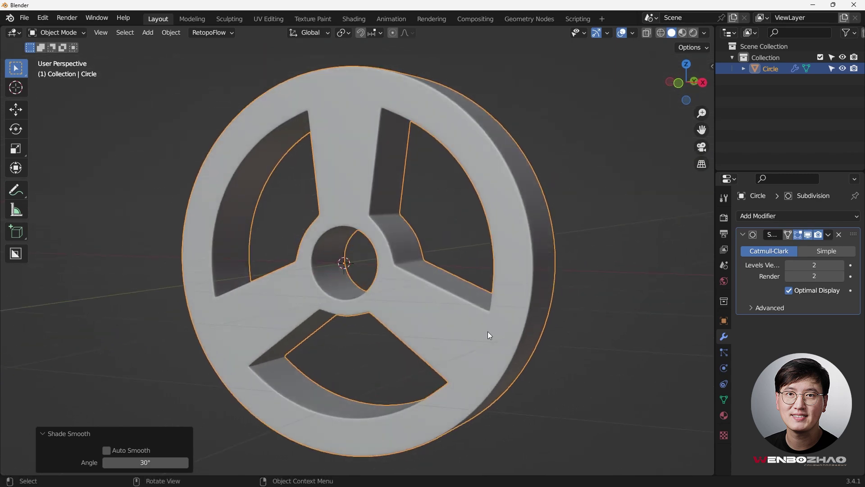
pyautogui.scroll(4, 489, 323)
pyautogui.press('Tab')
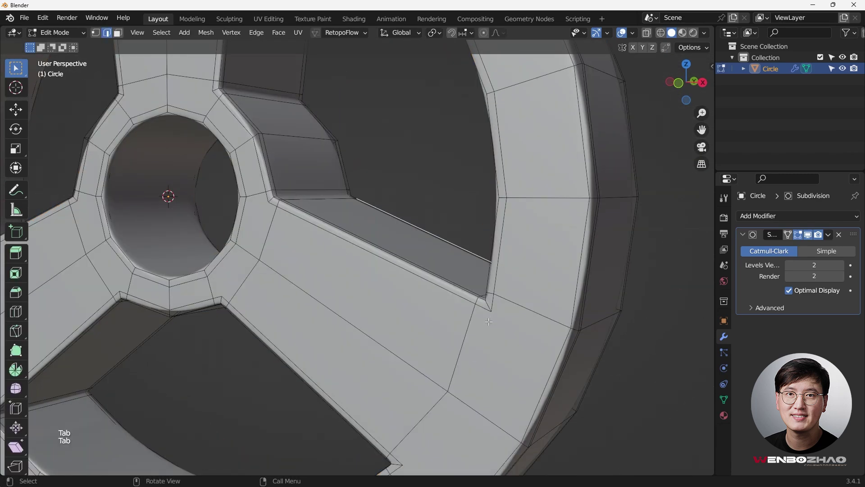
pyautogui.scroll(-6, 489, 318)
pyautogui.press('Tab')
pyautogui.moveTo(585, 259); pyautogui.dragTo(577, 280, button='middle')
pyautogui.scroll(6, 563, 289)
pyautogui.press('Tab')
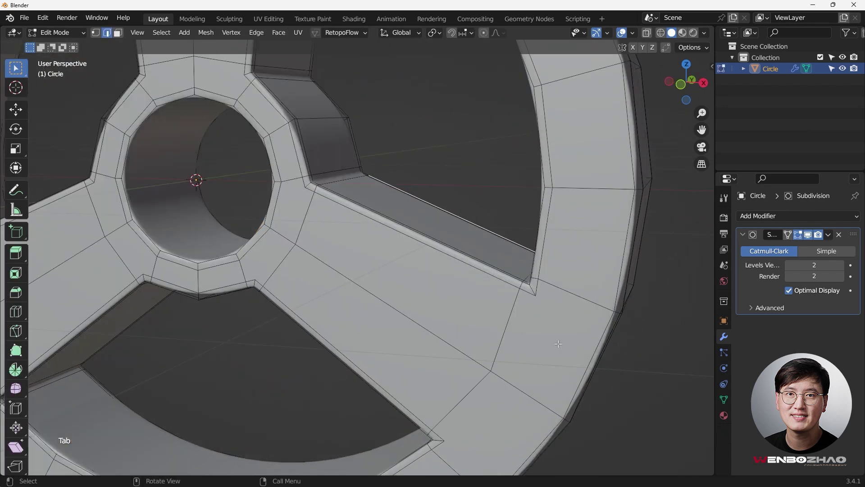
pyautogui.scroll(-3, 533, 301)
pyautogui.scroll(2, 534, 284)
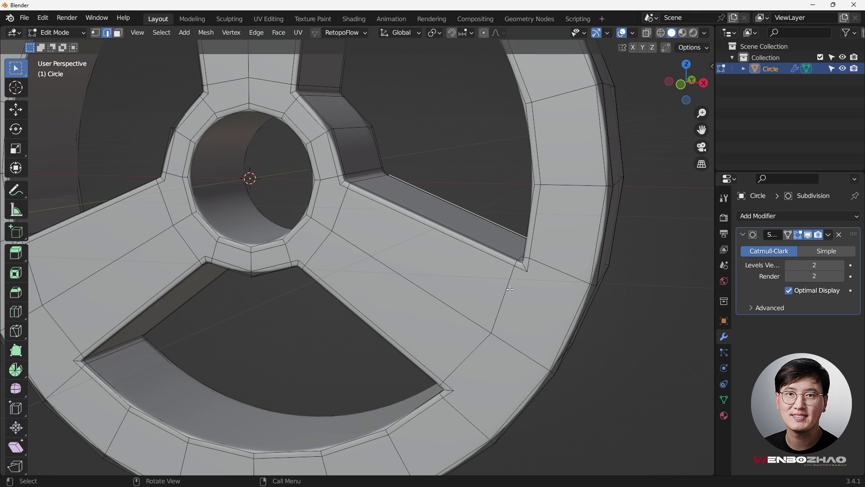
# Connect both rim-side corner vertices of the front's lower-right spoke to the outer rim vertex on that spoke's centre line
pyautogui.press('1')
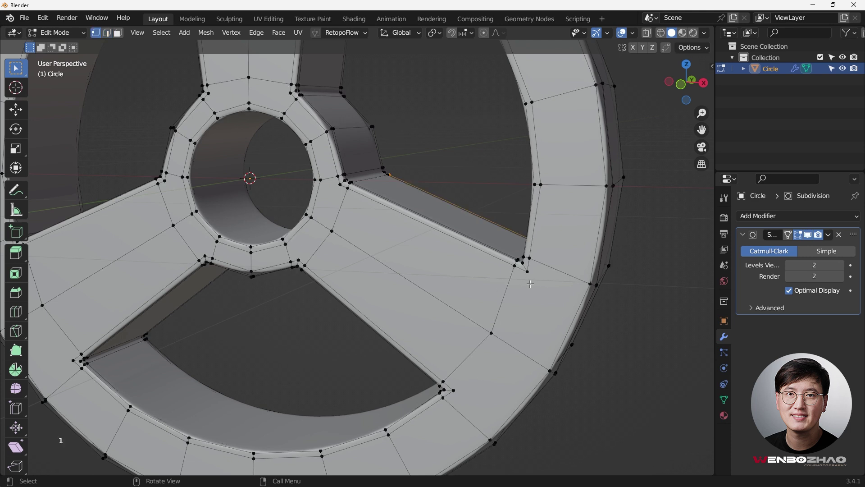
pyautogui.moveTo(529, 291); pyautogui.dragTo(479, 263, button='middle')
pyautogui.click(498, 281)
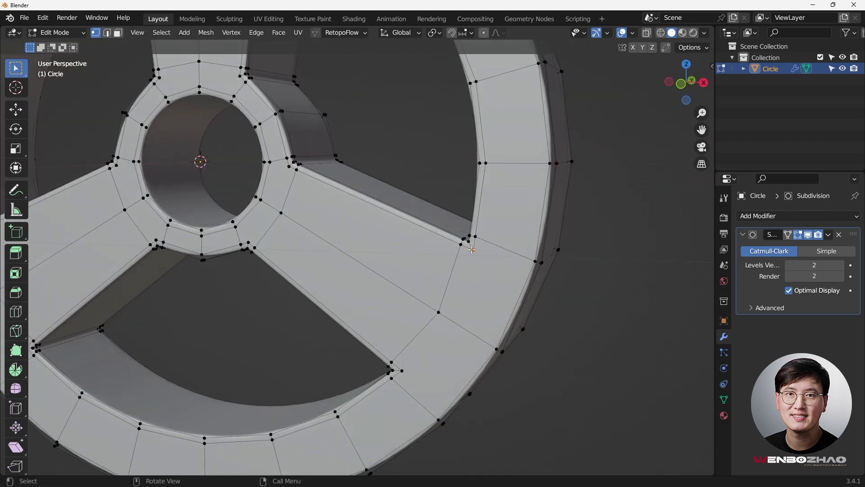
pyautogui.moveTo(467, 244); pyautogui.dragTo(480, 258)
pyautogui.keyDown('shift'); pyautogui.moveTo(487, 339); pyautogui.dragTo(500, 352); pyautogui.keyUp('shift')
pyautogui.moveTo(449, 359); pyautogui.dragTo(474, 333, button='middle')
pyautogui.moveTo(454, 311); pyautogui.dragTo(465, 323)
pyautogui.keyDown('shift'); pyautogui.moveTo(521, 308); pyautogui.dragTo(493, 311, button='middle'); pyautogui.keyUp('shift')
pyautogui.keyDown('shift'); pyautogui.click(518, 295); pyautogui.keyUp('shift')
pyautogui.scroll(-2, 458, 320)
# Connect both rim-side corner vertices of the front's lower-left spoke to the outer rim vertex on that spoke's centre line
pyautogui.keyDown('shift'); pyautogui.moveTo(279, 288); pyautogui.dragTo(473, 311, button='middle'); pyautogui.keyUp('shift')
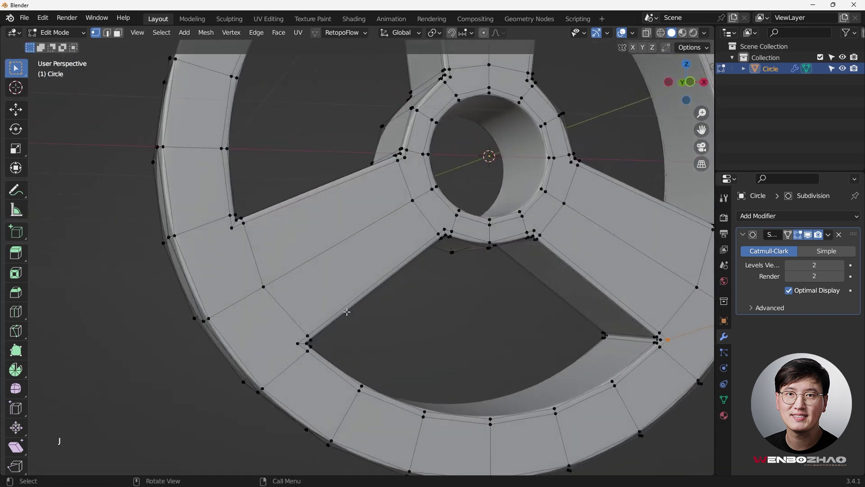
pyautogui.scroll(3, 328, 325)
pyautogui.keyDown('shift'); pyautogui.click(299, 348); pyautogui.keyUp('shift')
pyautogui.keyDown('shift'); pyautogui.click(152, 308); pyautogui.keyUp('shift')
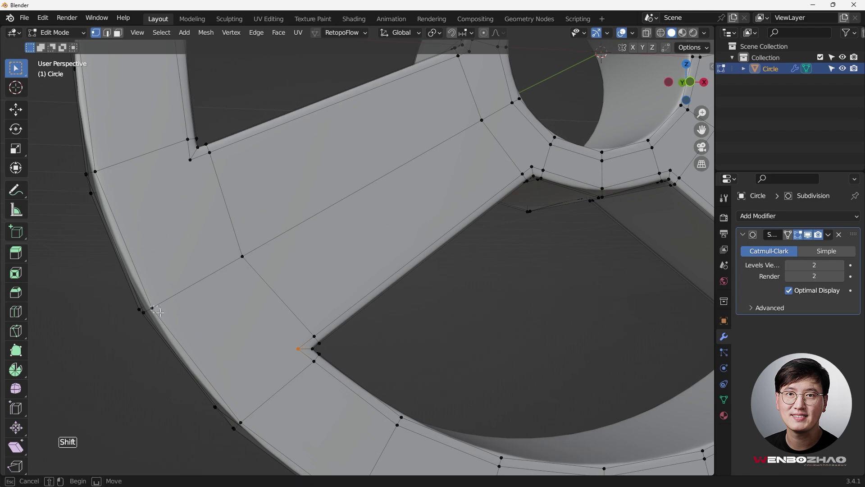
pyautogui.press('j')
pyautogui.click(150, 306)
pyautogui.keyDown('shift'); pyautogui.click(292, 344); pyautogui.keyUp('shift')
pyautogui.press('j')
pyautogui.keyDown('shift'); pyautogui.moveTo(197, 169); pyautogui.dragTo(268, 240, button='middle'); pyautogui.keyUp('shift')
pyautogui.click(266, 238)
pyautogui.keyDown('shift'); pyautogui.click(226, 379); pyautogui.keyUp('shift')
pyautogui.press('j')
# Connect both rim-side corner vertices of the front's upper spoke to the outer rim vertex above it
pyautogui.scroll(-1, 258, 376)
pyautogui.keyDown('shift'); pyautogui.moveTo(405, 60); pyautogui.dragTo(228, 187, button='middle'); pyautogui.keyUp('shift')
pyautogui.click(228, 189)
pyautogui.keyDown('shift'); pyautogui.click(310, 121); pyautogui.keyUp('shift')
pyautogui.scroll(1, 322, 161)
pyautogui.press('j')
pyautogui.click(405, 204)
# Connect both rim-side corner vertices of the upper spoke to the outer rim vertex on the wheel's back face
pyautogui.press('KP_1')
pyautogui.moveTo(583, 180); pyautogui.dragTo(356, 167, button='middle')
pyautogui.scroll(2, 466, 193)
pyautogui.scroll(3, 319, 162)
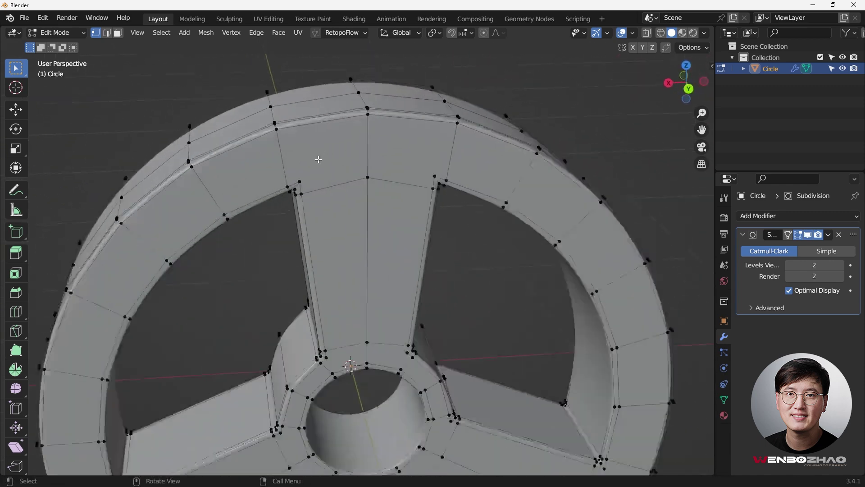
pyautogui.click(292, 186)
pyautogui.keyDown('shift'); pyautogui.click(381, 104); pyautogui.keyUp('shift')
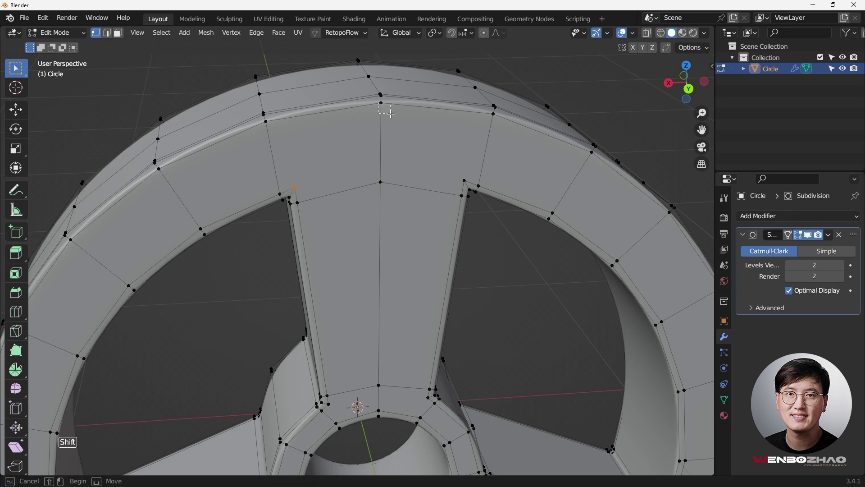
pyautogui.click(381, 103)
pyautogui.keyDown('shift'); pyautogui.click(464, 180); pyautogui.keyUp('shift')
pyautogui.press('j')
# On the back face, connect the rim-side corner vertices of the lower-left spoke to its outer rim vertex
pyautogui.scroll(-4, 492, 175)
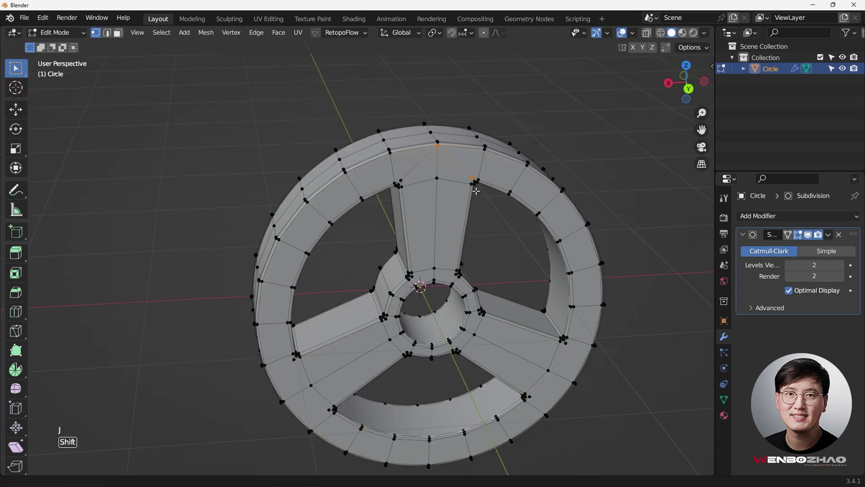
pyautogui.keyDown('shift'); pyautogui.moveTo(471, 194); pyautogui.dragTo(492, 66, button='middle'); pyautogui.keyUp('shift')
pyautogui.scroll(2, 387, 323)
pyautogui.moveTo(370, 291)
pyautogui.mouseDown(button='middle')
pyautogui.moveTo(401, 273)
pyautogui.moveTo(356, 300)
pyautogui.mouseUp(button='middle')
pyautogui.scroll(3, 352, 303)
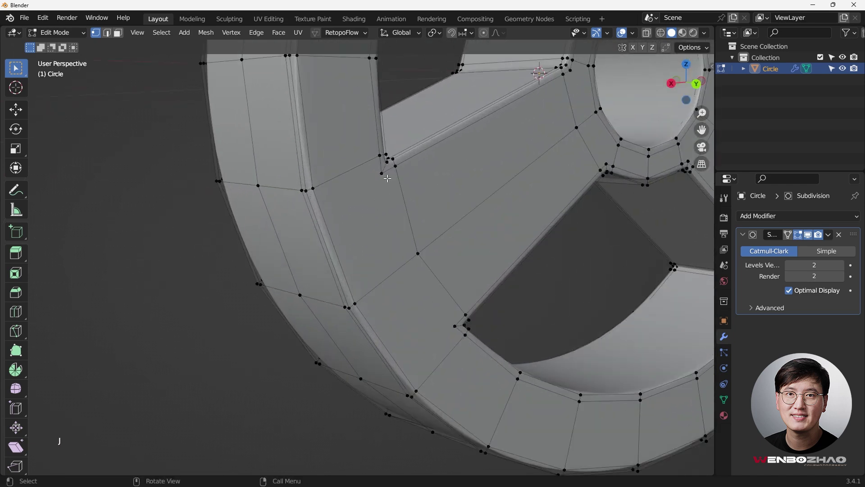
pyautogui.keyDown('shift'); pyautogui.click(353, 303); pyautogui.keyUp('shift')
pyautogui.moveTo(374, 316); pyautogui.dragTo(329, 294, button='middle')
pyautogui.keyDown('shift'); pyautogui.click(416, 318); pyautogui.keyUp('shift')
pyautogui.scroll(-4, 452, 315)
# On the back face, connect the lower-right spoke's rim-side corner vertices to its outer rim vertex and return to Object Mode
pyautogui.moveTo(453, 316); pyautogui.dragTo(396, 307, button='middle')
pyautogui.keyDown('shift'); pyautogui.moveTo(574, 298); pyautogui.dragTo(405, 311, button='middle'); pyautogui.keyUp('shift')
pyautogui.scroll(1, 405, 311)
pyautogui.moveTo(406, 311); pyautogui.dragTo(452, 332, button='middle')
pyautogui.click(481, 340)
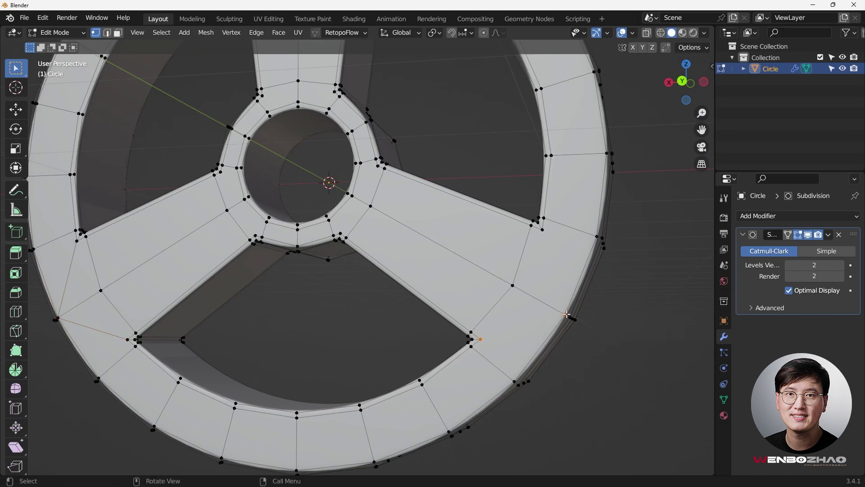
pyautogui.press('j')
pyautogui.scroll(3, 567, 314)
pyautogui.keyDown('shift'); pyautogui.click(586, 334); pyautogui.keyUp('shift')
pyautogui.scroll(-6, 579, 339)
pyautogui.moveTo(514, 347); pyautogui.dragTo(577, 319, button='middle')
pyautogui.press('Tab')
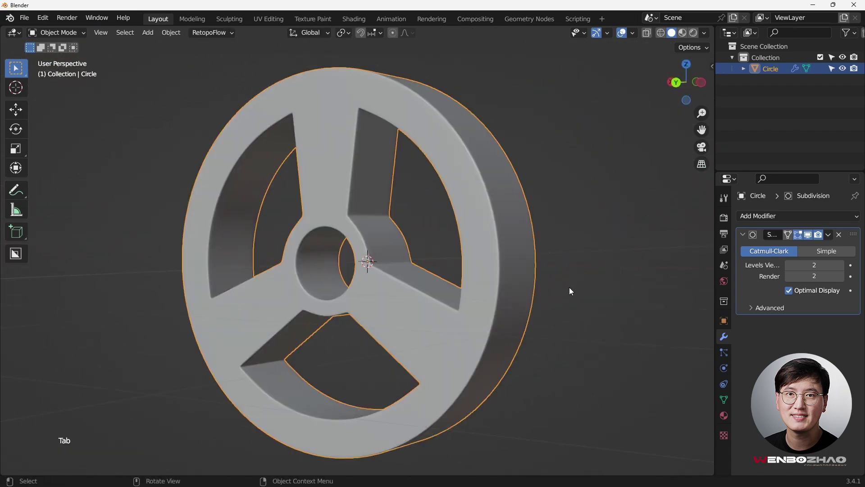
# Select all wheel faces with exactly 4 vertices in Edit Mode to check for faces that are not quads
pyautogui.scroll(-3, 509, 250)
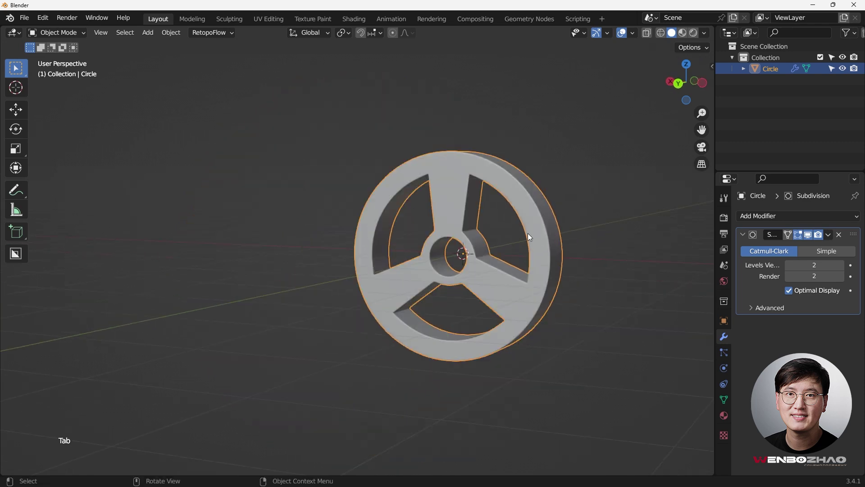
pyautogui.press('KP_1')
pyautogui.keyDown('shift'); pyautogui.moveTo(388, 225); pyautogui.dragTo(440, 199, button='middle'); pyautogui.keyUp('shift')
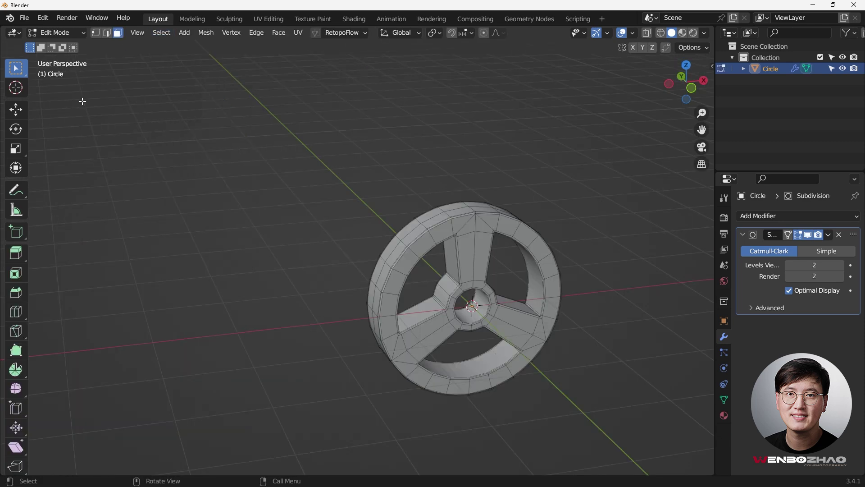
pyautogui.click(162, 34)
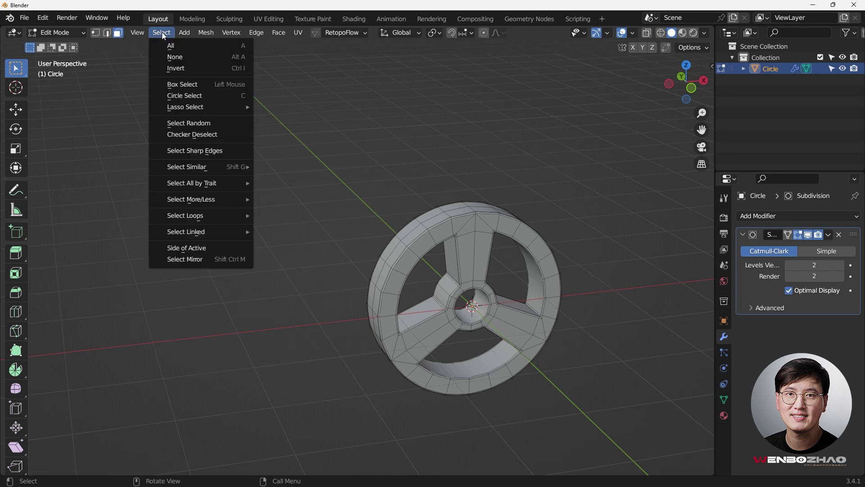
pyautogui.moveTo(190, 168)
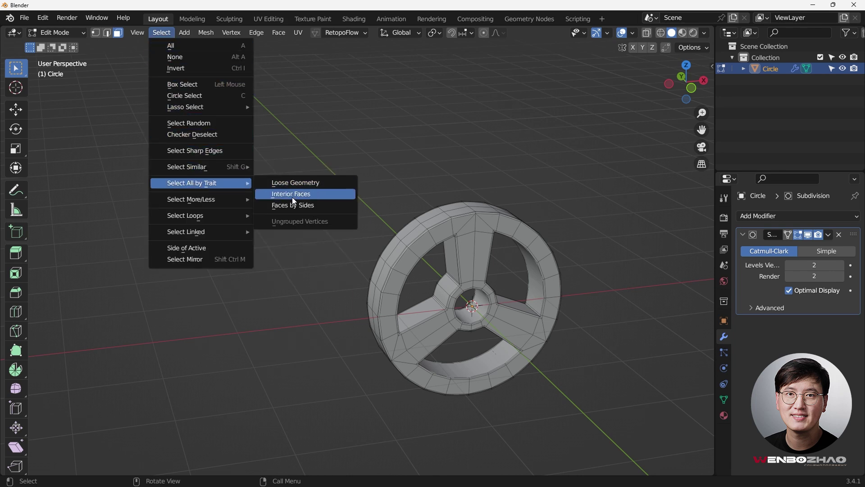
pyautogui.click(293, 204)
pyautogui.scroll(2, 496, 249)
pyautogui.moveTo(496, 249); pyautogui.dragTo(314, 286, button='middle')
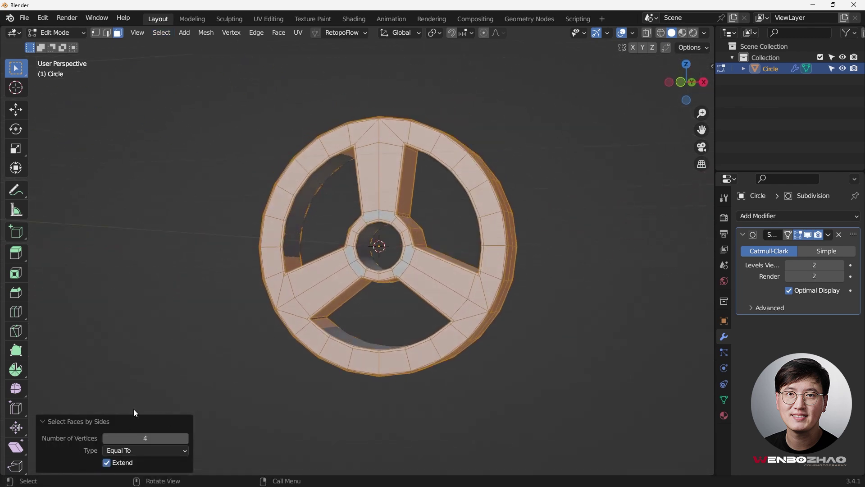
# Hide the subdivision in the viewport and examine the unselected faces where the spokes meet the hub
pyautogui.click(808, 235)
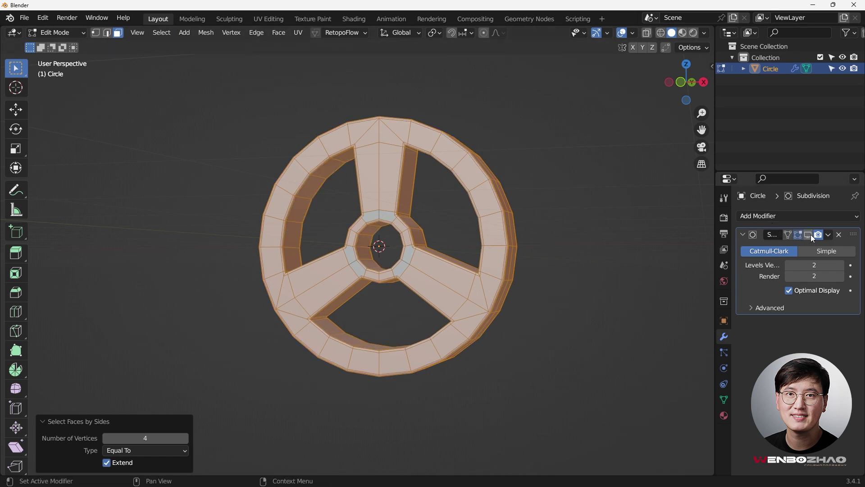
pyautogui.click(810, 234)
pyautogui.scroll(1, 484, 231)
pyautogui.moveTo(484, 232)
pyautogui.mouseDown(button='middle')
pyautogui.moveTo(465, 215)
pyautogui.moveTo(476, 223)
pyautogui.mouseUp(button='middle')
pyautogui.click(808, 233)
pyautogui.scroll(3, 338, 233)
pyautogui.moveTo(370, 230); pyautogui.dragTo(396, 257, button='middle')
pyautogui.scroll(3, 396, 257)
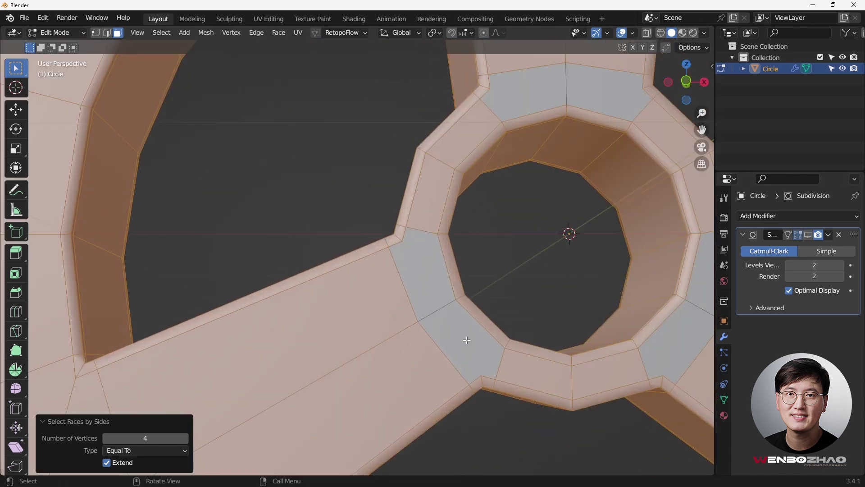
# Clear the face selection and connect the upper spoke's two hub-side corner vertices to the hub hole vertex between them
pyautogui.scroll(-4, 464, 336)
pyautogui.moveTo(450, 325); pyautogui.dragTo(464, 250, button='middle')
pyautogui.click(464, 250)
pyautogui.press('1')
pyautogui.scroll(3, 514, 222)
pyautogui.moveTo(513, 222); pyautogui.dragTo(529, 213, button='middle')
pyautogui.scroll(-2, 529, 212)
pyautogui.scroll(3, 528, 212)
pyautogui.scroll(2, 436, 212)
pyautogui.click(413, 208)
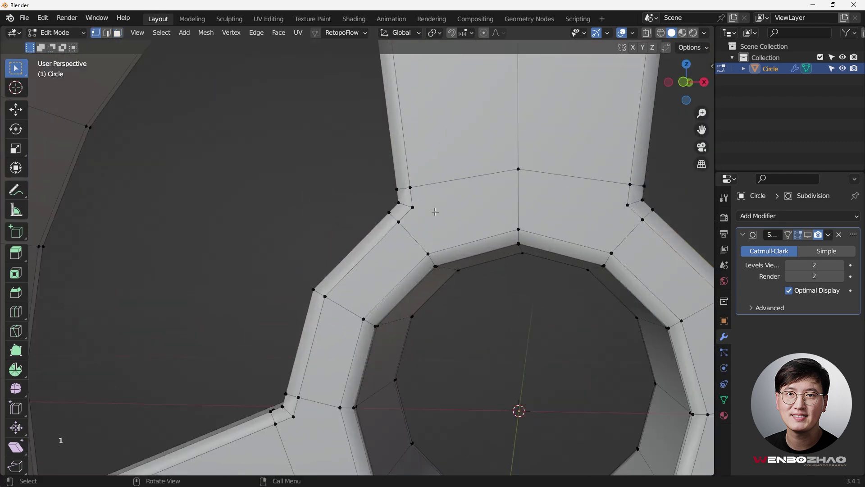
pyautogui.keyDown('shift'); pyautogui.click(518, 230); pyautogui.keyUp('shift')
pyautogui.keyDown('shift'); pyautogui.click(627, 205); pyautogui.keyUp('shift')
pyautogui.press('j')
# On the front face, connect the lower-left spoke's two hub-side corner vertices to the hub hole vertex between them
pyautogui.scroll(-5, 535, 231)
pyautogui.keyDown('shift'); pyautogui.moveTo(535, 273); pyautogui.dragTo(494, 209, button='middle'); pyautogui.keyUp('shift')
pyautogui.scroll(4, 417, 246)
pyautogui.moveTo(398, 229); pyautogui.dragTo(406, 239)
pyautogui.press('Escape')
pyautogui.click(400, 230)
pyautogui.keyDown('shift'); pyautogui.click(454, 288); pyautogui.keyUp('shift')
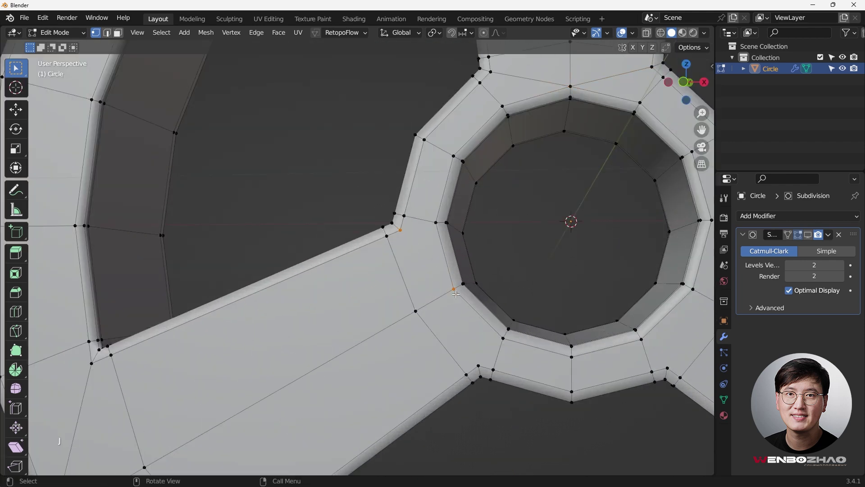
pyautogui.click(453, 289)
pyautogui.keyDown('shift'); pyautogui.click(478, 366); pyautogui.keyUp('shift')
pyautogui.press('j')
# On the front face, connect the lower-right spoke's two hub-side corner vertices to the hub hole vertex between them
pyautogui.scroll(-4, 503, 341)
pyautogui.scroll(4, 503, 336)
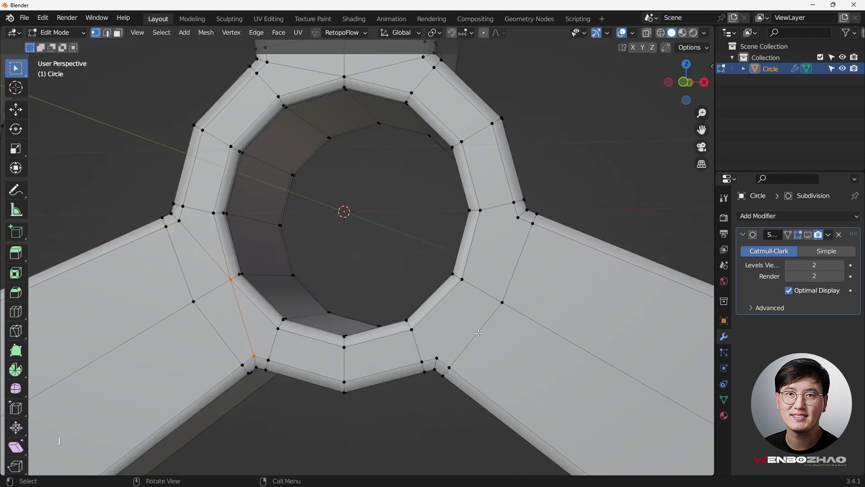
pyautogui.keyDown('shift'); pyautogui.click(440, 356); pyautogui.keyUp('shift')
pyautogui.click(518, 217)
pyautogui.keyDown('shift'); pyautogui.click(462, 279); pyautogui.keyUp('shift')
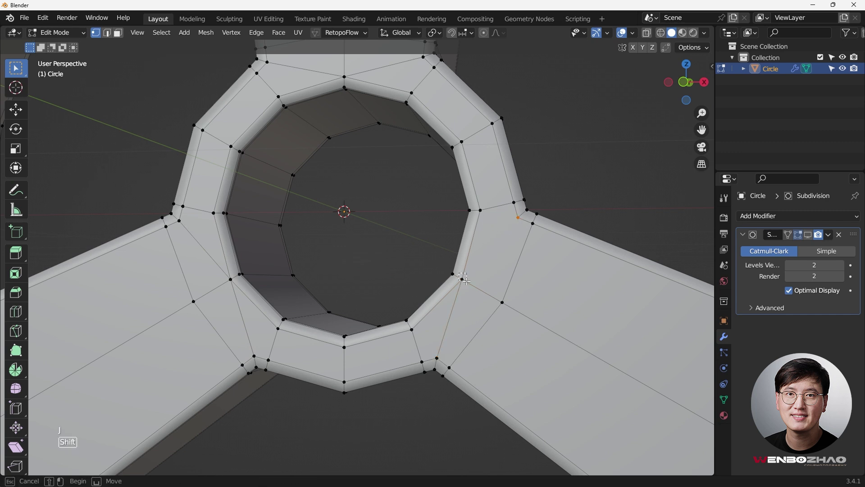
pyautogui.press('j')
# On the back face, connect the upper spoke's two hub-side corner vertices to the hub hole vertex between them
pyautogui.scroll(-4, 487, 280)
pyautogui.moveTo(487, 280); pyautogui.dragTo(263, 282, button='middle')
pyautogui.scroll(4, 247, 234)
pyautogui.scroll(2, 276, 178)
pyautogui.click(263, 171)
pyautogui.keyDown('shift'); pyautogui.click(333, 187); pyautogui.keyUp('shift')
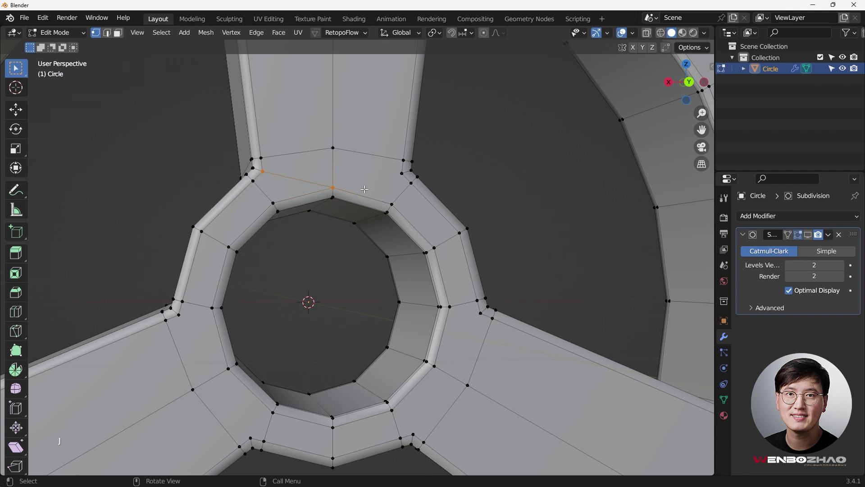
pyautogui.keyDown('shift'); pyautogui.click(400, 171); pyautogui.keyUp('shift')
# On the back face, connect the lower-right spoke's two hub-side corner vertices to the hub hole vertex between them
pyautogui.scroll(1, 445, 310)
pyautogui.keyDown('shift'); pyautogui.moveTo(445, 309); pyautogui.dragTo(477, 263, button='middle'); pyautogui.keyUp('shift')
pyautogui.scroll(2, 444, 391)
pyautogui.keyDown('shift'); pyautogui.click(444, 397); pyautogui.keyUp('shift')
pyautogui.keyDown('shift'); pyautogui.click(475, 298); pyautogui.keyUp('shift')
pyautogui.scroll(-3, 497, 307)
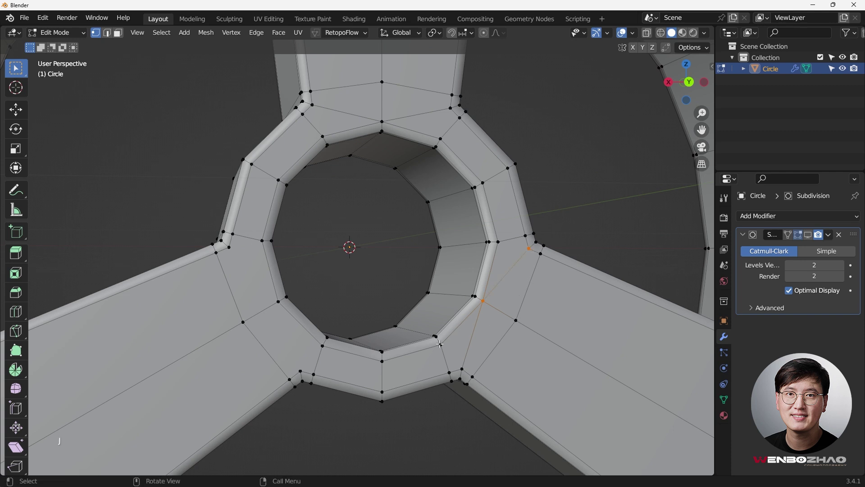
# On the back face, connect the lower-left spoke's two hub-side corner vertices to the hub hole vertex between them
pyautogui.scroll(1, 355, 362)
pyautogui.keyDown('shift'); pyautogui.moveTo(373, 320); pyautogui.dragTo(445, 309, button='middle'); pyautogui.keyUp('shift')
pyautogui.moveTo(356, 274); pyautogui.dragTo(361, 287)
pyautogui.keyDown('shift'); pyautogui.moveTo(377, 346); pyautogui.dragTo(390, 364); pyautogui.keyUp('shift')
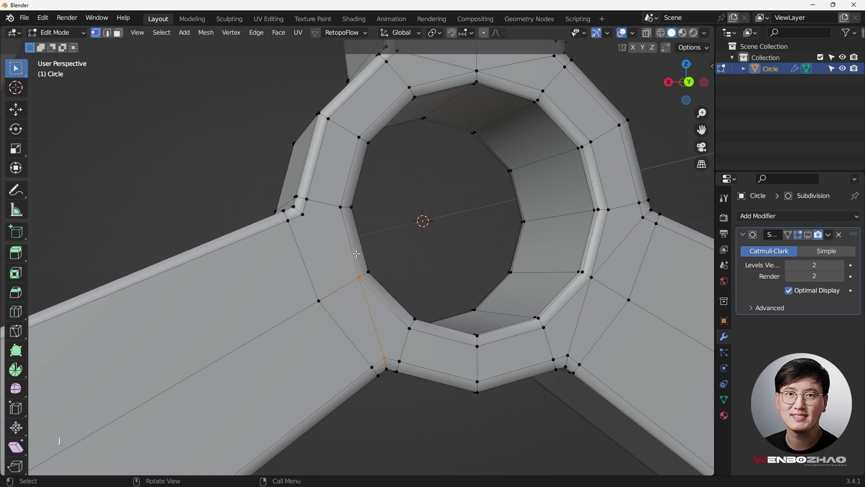
pyautogui.moveTo(298, 209); pyautogui.dragTo(313, 228)
pyautogui.keyDown('shift'); pyautogui.moveTo(345, 271); pyautogui.dragTo(371, 286); pyautogui.keyUp('shift')
# Show the subdivision in the viewport, inspect the whole wheel in Object Mode, and return to Edit Mode
pyautogui.scroll(-5, 397, 269)
pyautogui.moveTo(401, 265); pyautogui.dragTo(536, 279, button='middle')
pyautogui.press('Tab')
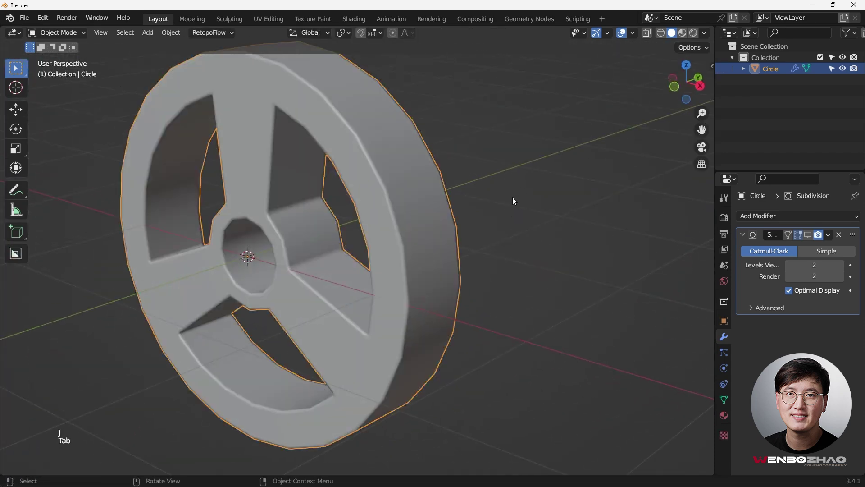
pyautogui.moveTo(516, 186); pyautogui.dragTo(539, 229, button='middle')
pyautogui.keyDown('shift'); pyautogui.moveTo(469, 243); pyautogui.dragTo(625, 249, button='middle'); pyautogui.keyUp('shift')
pyautogui.moveTo(553, 246); pyautogui.dragTo(453, 190, button='middle')
pyautogui.press('Tab')
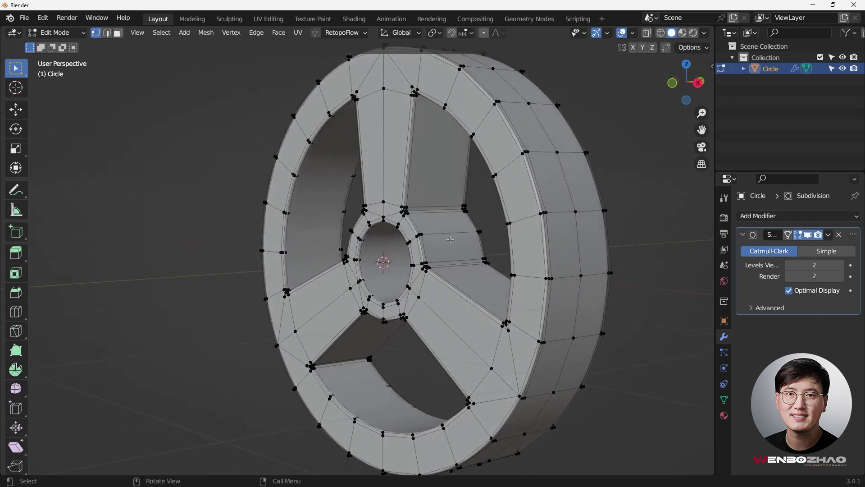
# Add two centred loop cuts around the inner walls of the upper-right opening, dividing the wheel's depth evenly
pyautogui.moveTo(449, 241); pyautogui.dragTo(471, 236, button='middle')
pyautogui.moveTo(446, 168); pyautogui.dragTo(422, 223, button='middle')
pyautogui.hotkey('ctrl', 'r')
pyautogui.scroll(1, 424, 224)
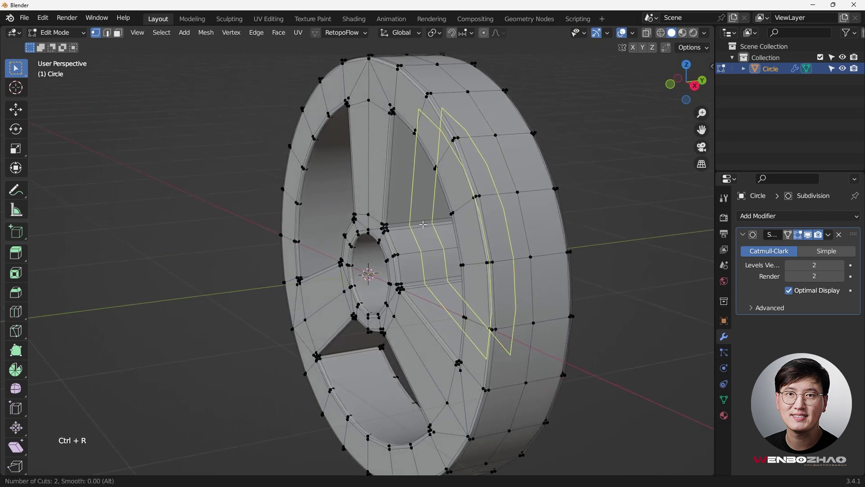
pyautogui.click(424, 224)
pyautogui.rightClick(424, 224)
# Add two evenly spaced loop cuts around the inner walls of both the upper-left and the lower opening
pyautogui.moveTo(424, 224); pyautogui.dragTo(307, 211, button='middle')
pyautogui.hotkey('ctrl', 'r')
pyautogui.click(307, 211)
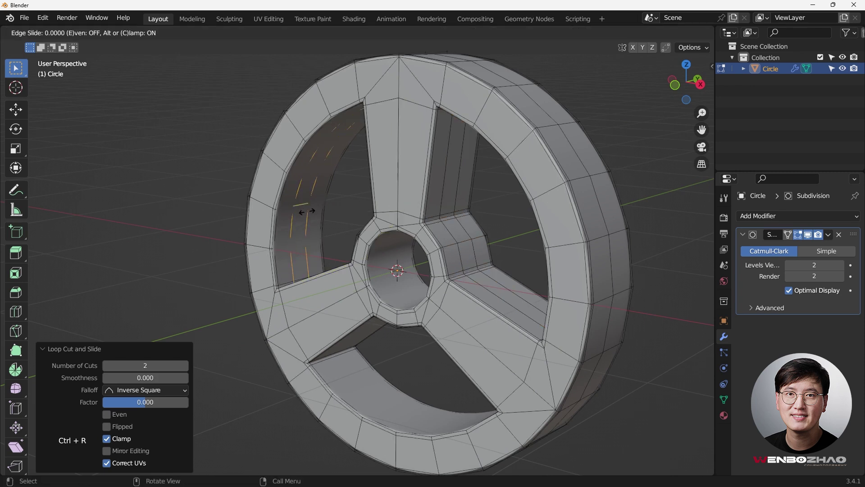
pyautogui.rightClick(307, 211)
pyautogui.moveTo(307, 211); pyautogui.dragTo(480, 297, button='middle')
pyautogui.hotkey('ctrl', 'r')
pyautogui.click(353, 317)
pyautogui.rightClick(354, 318)
# Add two evenly spaced loop cuts across the length of both the lower-left and the lower-right spoke
pyautogui.hotkey('ctrl', 'r')
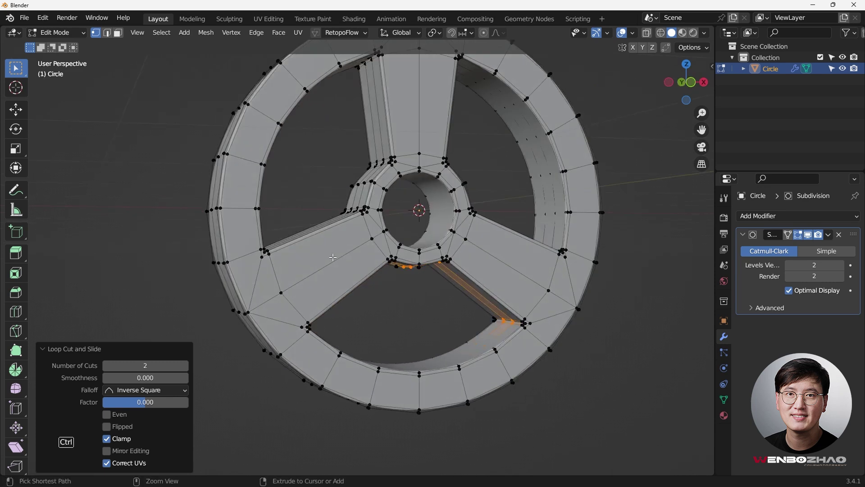
pyautogui.click(332, 257)
pyautogui.rightClick(333, 258)
pyautogui.press('ctrl')
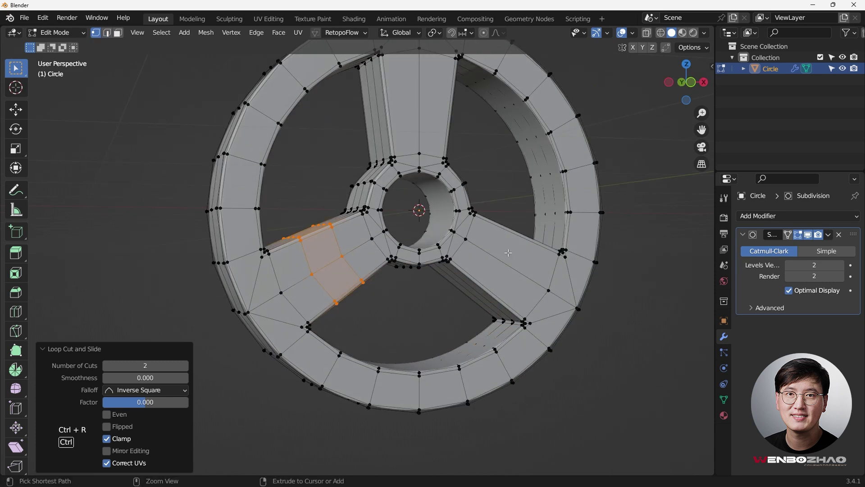
pyautogui.hotkey('ctrl', 'r')
pyautogui.scroll(1, 508, 253)
pyautogui.click(507, 253)
pyautogui.rightClick(506, 252)
pyautogui.moveTo(502, 250); pyautogui.dragTo(483, 254, button='middle')
# Add two evenly spaced loop cuts across the length of the upper spoke and clear the selection
pyautogui.moveTo(426, 122); pyautogui.dragTo(426, 162, button='middle')
pyautogui.hotkey('ctrl', 'r')
pyautogui.click(426, 193)
pyautogui.rightClick(482, 209)
pyautogui.click(490, 222)
pyautogui.moveTo(496, 225); pyautogui.dragTo(498, 244, button='middle')
# Examine the edge layout from the front and the smoothed wheel in Object Mode, then return to Edit Mode
pyautogui.press('KP_1')
pyautogui.keyDown('shift'); pyautogui.moveTo(446, 266); pyautogui.dragTo(434, 207, button='middle'); pyautogui.keyUp('shift')
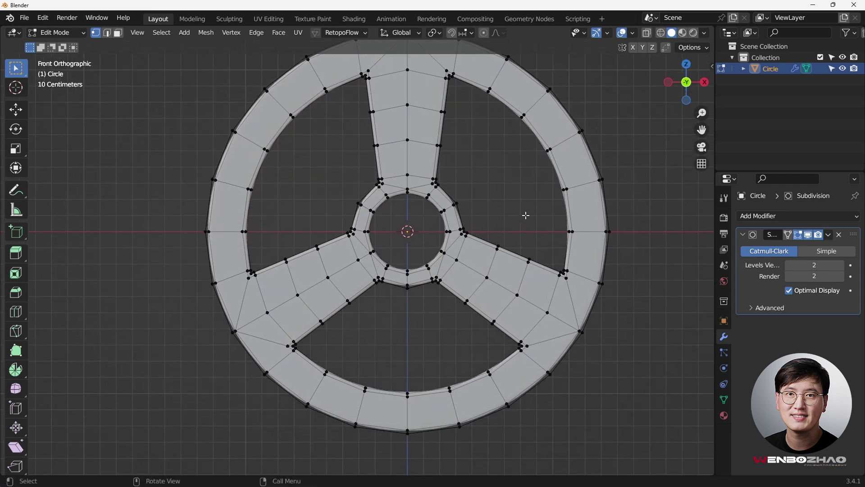
pyautogui.press('Tab')
pyautogui.click(518, 176)
pyautogui.moveTo(518, 177); pyautogui.dragTo(515, 212, button='middle')
pyautogui.moveTo(539, 170); pyautogui.dragTo(516, 153, button='middle')
pyautogui.press('Tab')
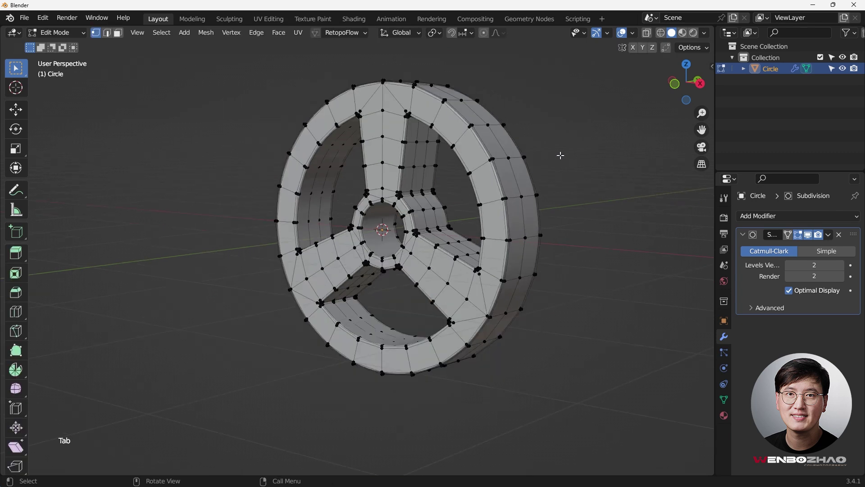
# In face select mode, select the wheel's faces by number of sides to check for faces that are not quads
pyautogui.click(118, 34)
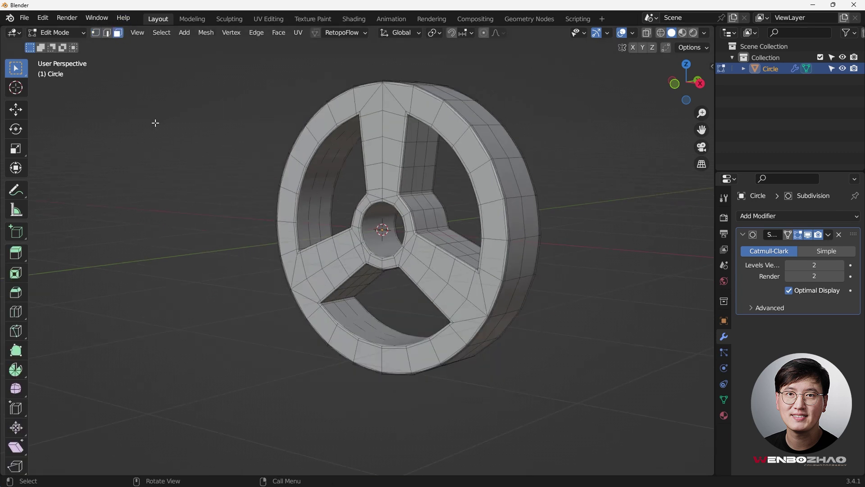
pyautogui.press('q')
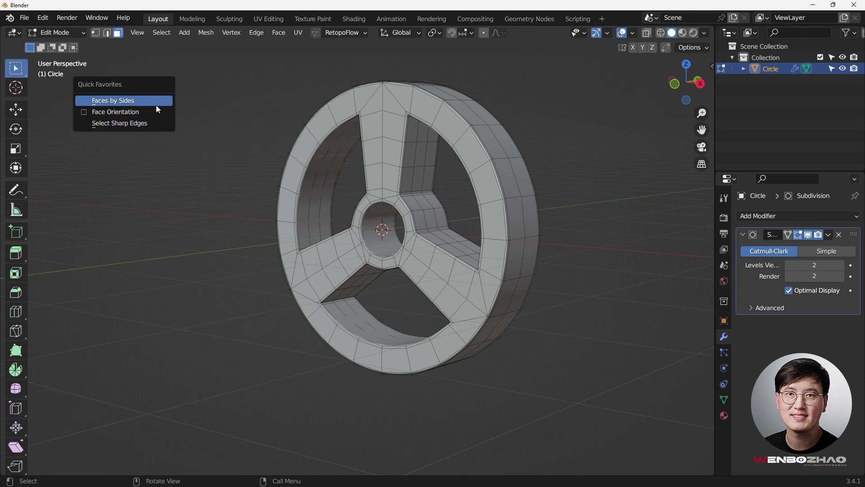
pyautogui.click(156, 104)
pyautogui.moveTo(211, 348); pyautogui.dragTo(189, 273, button='middle')
pyautogui.moveTo(226, 263); pyautogui.dragTo(159, 286, button='middle')
# Add two evenly spaced loop cuts around the hub hole's inner wall and clear the selection
pyautogui.scroll(3, 238, 277)
pyautogui.moveTo(338, 222); pyautogui.dragTo(338, 176, button='middle')
pyautogui.click(336, 193)
pyautogui.hotkey('ctrl', 'r')
pyautogui.scroll(1, 337, 174)
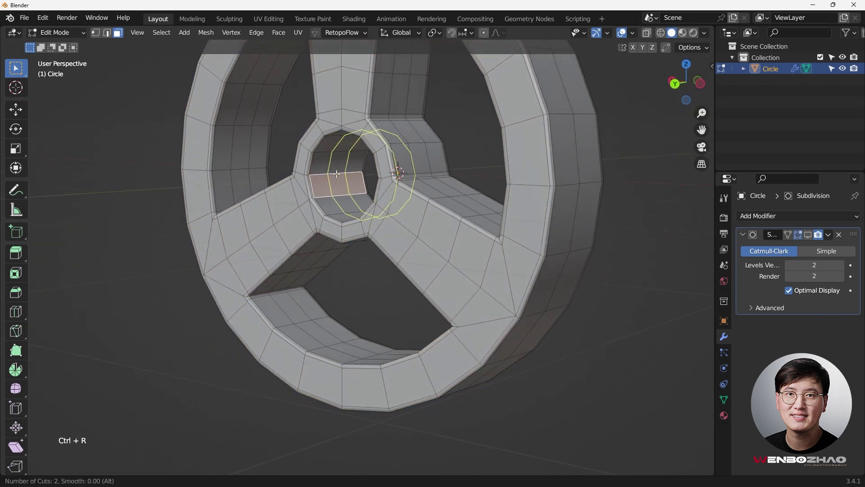
pyautogui.click(337, 175)
pyautogui.rightClick(338, 175)
pyautogui.moveTo(396, 170); pyautogui.dragTo(525, 222, button='middle')
pyautogui.hotkey('alt', 'a')
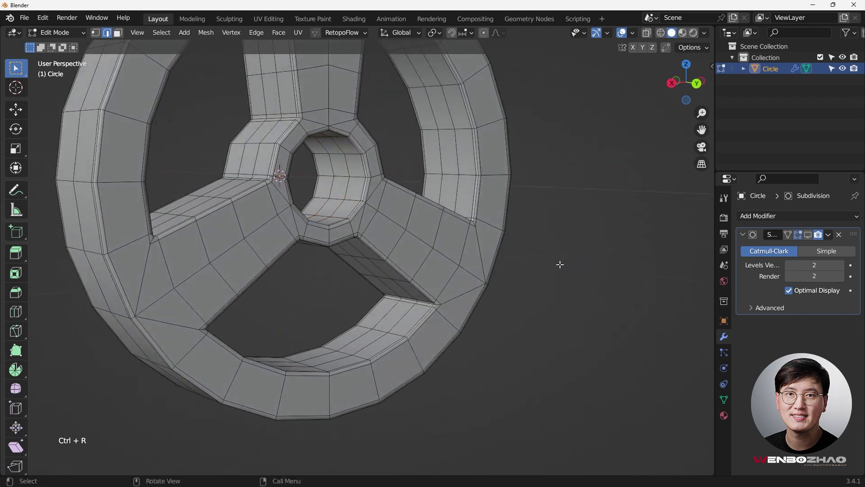